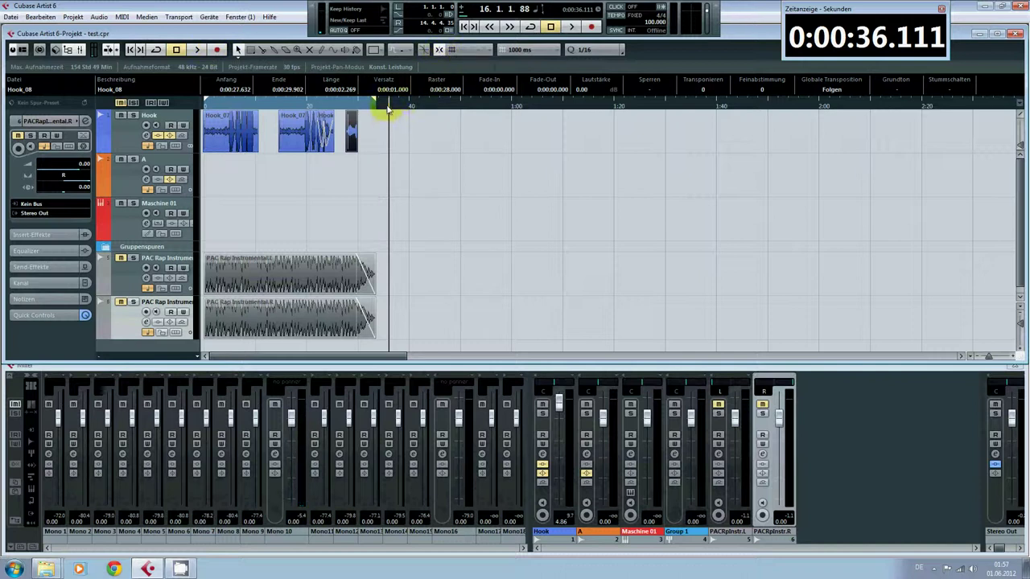
- Move the Hook_08 clip on the Hook track to start at about 32.6 s using the seconds grid
{"action": "left_click_drag", "start_coordinate": [351, 118], "coordinate": [588, 128]}
{"action": "scroll", "coordinate": [364, 126], "scroll_direction": "up", "scroll_amount": 8}
{"action": "scroll", "coordinate": [363, 124], "scroll_direction": "up", "scroll_amount": 3}
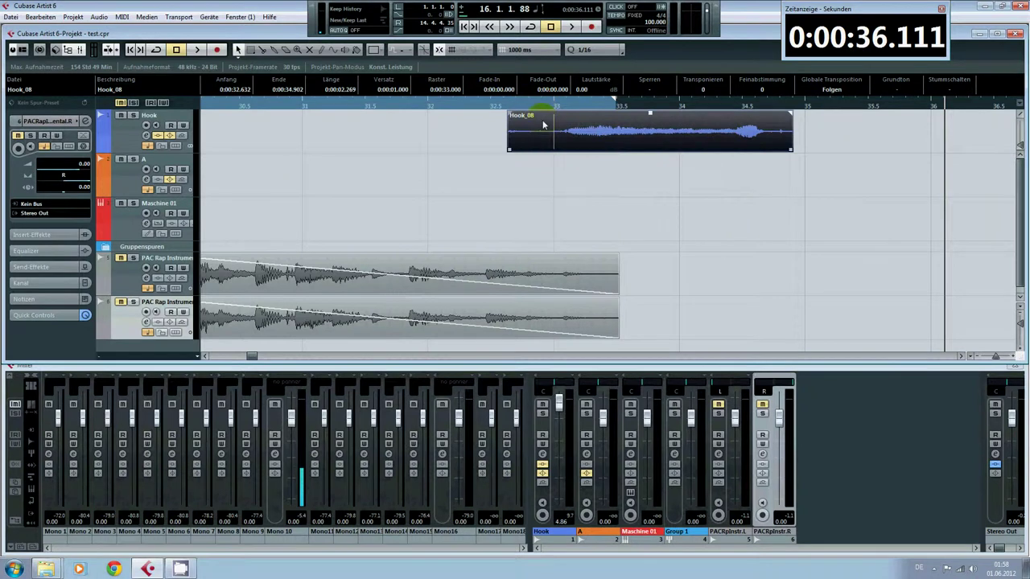
- Switch the ruler to Takte+Zählzeiten and move the Hook_08 clip so its snap point sits on bar 14
{"action": "right_click", "coordinate": [490, 99]}
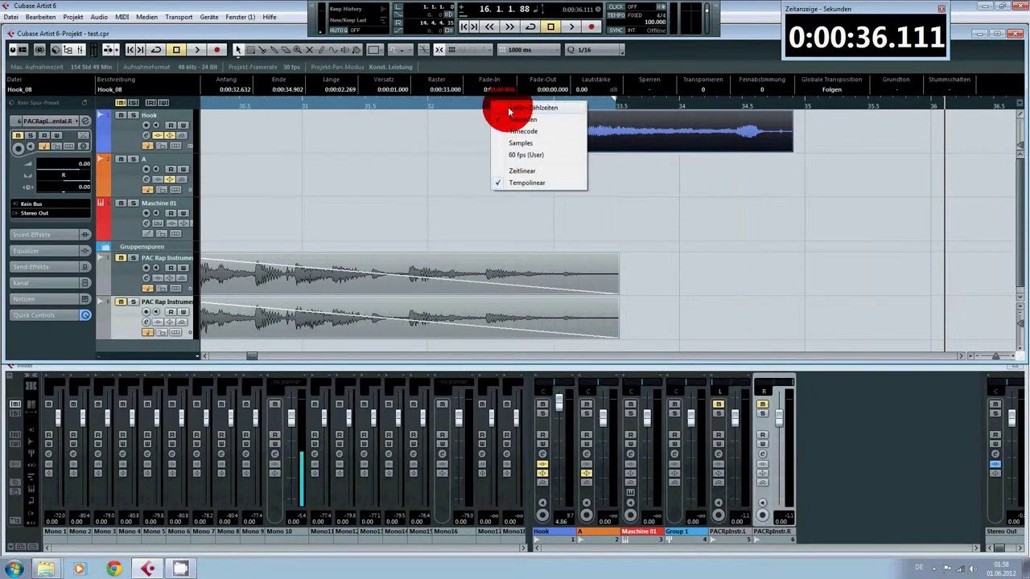
{"action": "left_click", "coordinate": [523, 108]}
{"action": "left_click_drag", "start_coordinate": [544, 126], "coordinate": [410, 103]}
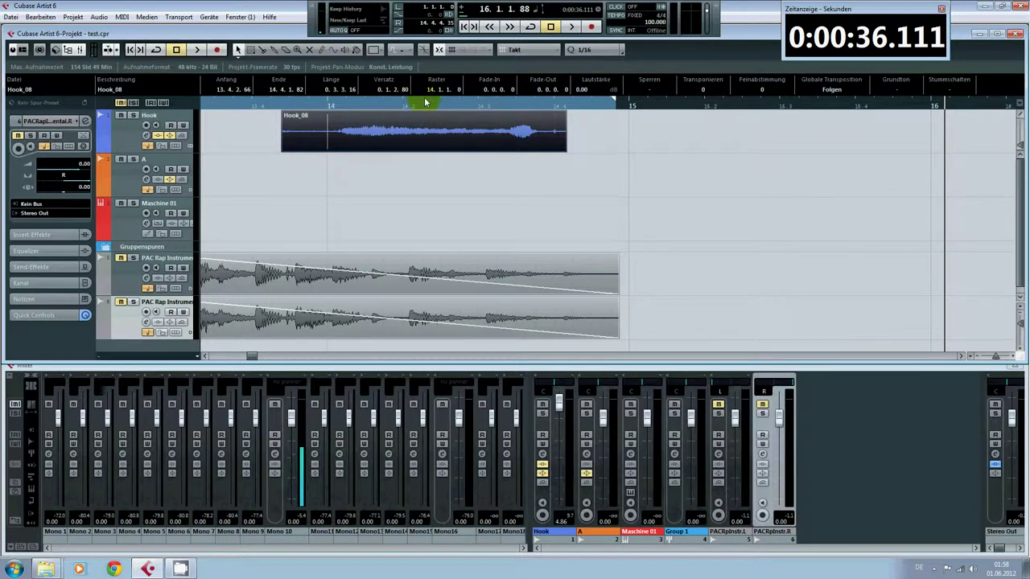
- Set the ruler to Sekunden and move the Hook_08 clip so its snap point sits at 30 s
{"action": "right_click", "coordinate": [426, 102]}
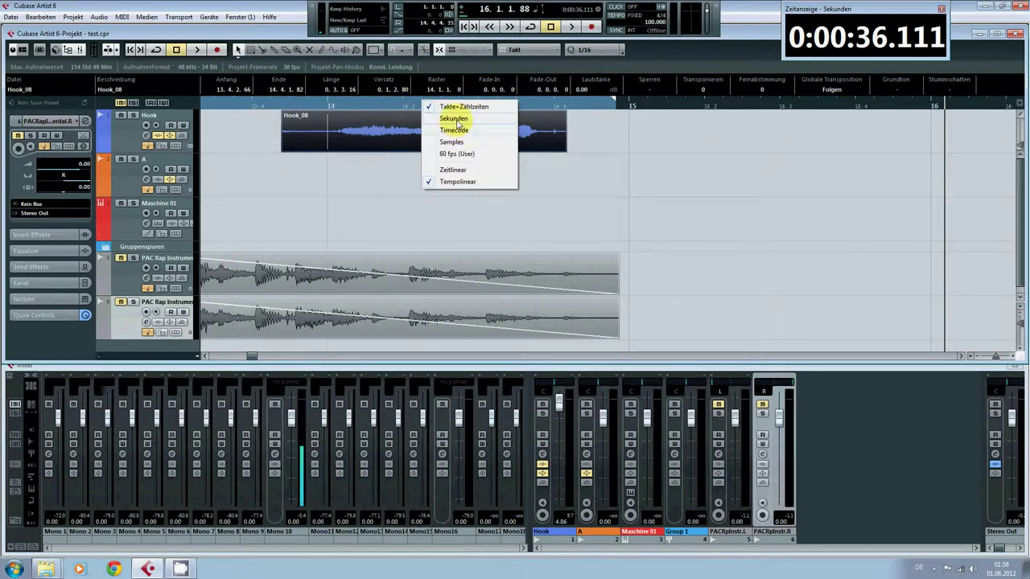
{"action": "left_click", "coordinate": [455, 119]}
{"action": "scroll", "coordinate": [387, 160], "scroll_direction": "down", "scroll_amount": 2}
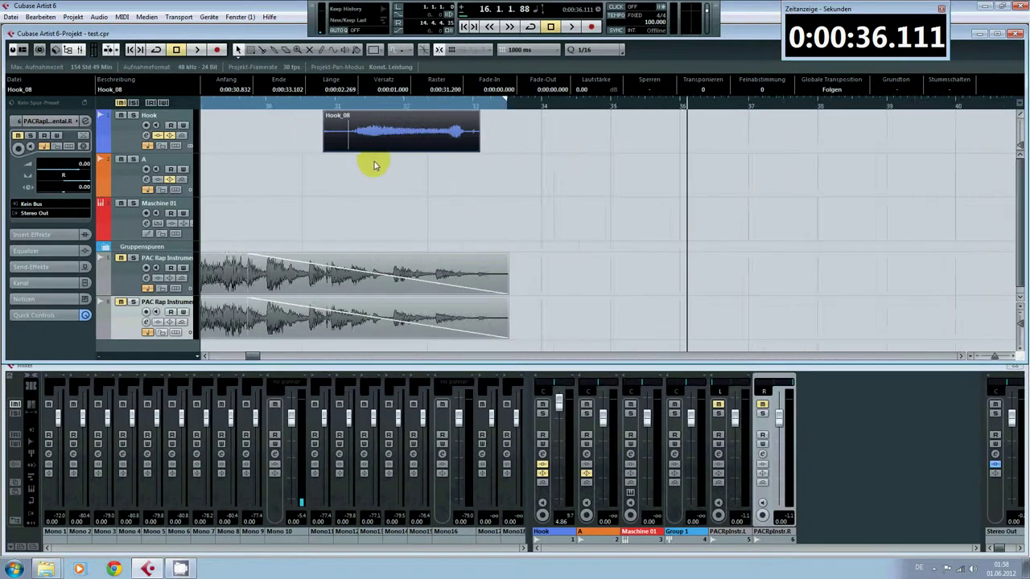
{"action": "scroll", "coordinate": [373, 165], "scroll_direction": "down", "scroll_amount": 3}
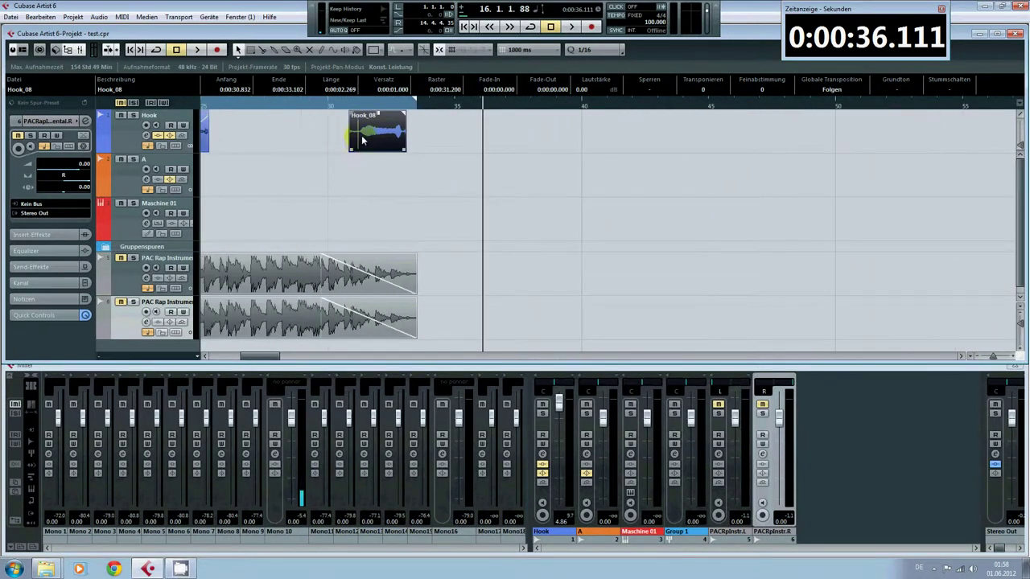
{"action": "left_click_drag", "start_coordinate": [358, 131], "coordinate": [327, 132]}
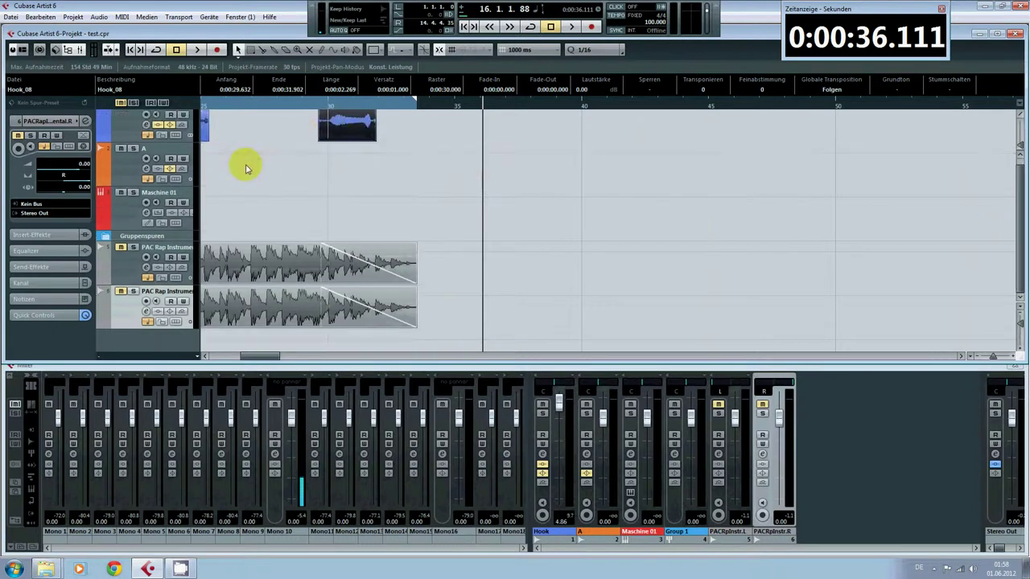
- Move the Hook_07 clip down to track A at 29 s and start the Hook_08 clip at 29 s as well
{"action": "left_click_drag", "start_coordinate": [207, 131], "coordinate": [340, 173]}
{"action": "left_click", "coordinate": [423, 163]}
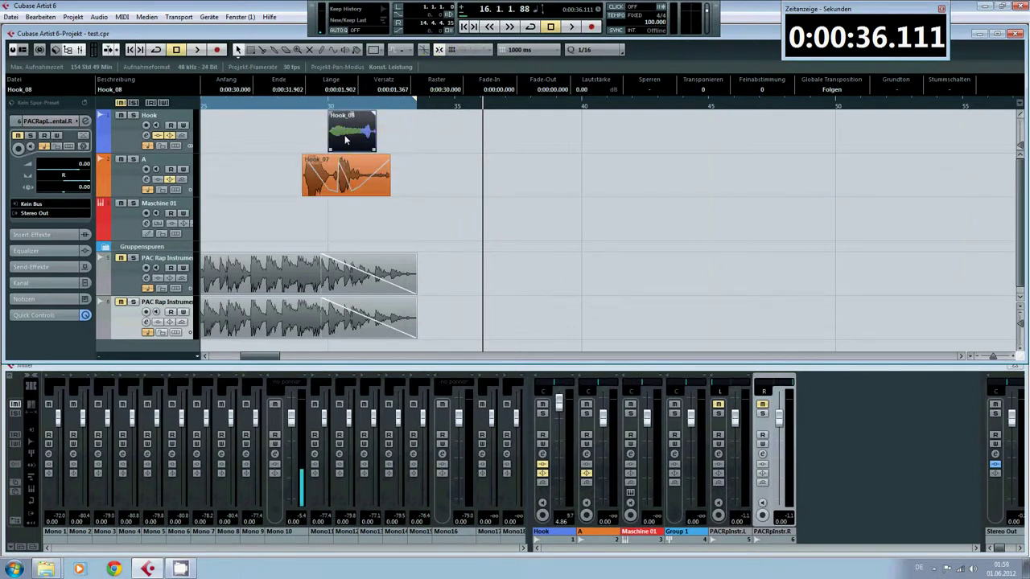
{"action": "left_click_drag", "start_coordinate": [345, 140], "coordinate": [319, 139]}
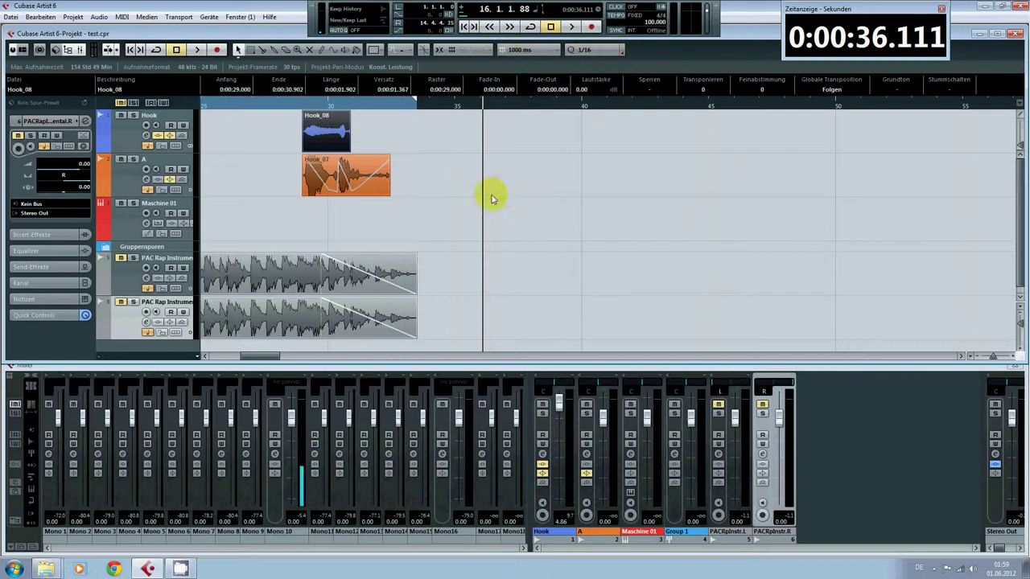
- Open the channel settings of the Hook track and activate its equalizer
{"action": "scroll", "coordinate": [397, 193], "scroll_direction": "down", "scroll_amount": 2, "text": "ctrl"}
{"action": "scroll", "coordinate": [394, 195], "scroll_direction": "down", "scroll_amount": 3, "text": "ctrl"}
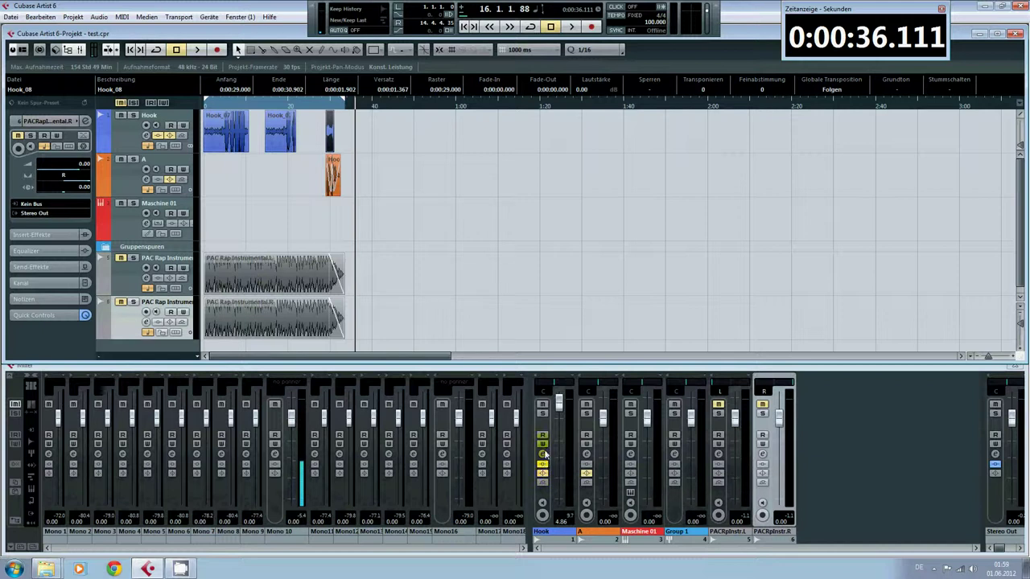
{"action": "left_click", "coordinate": [542, 458]}
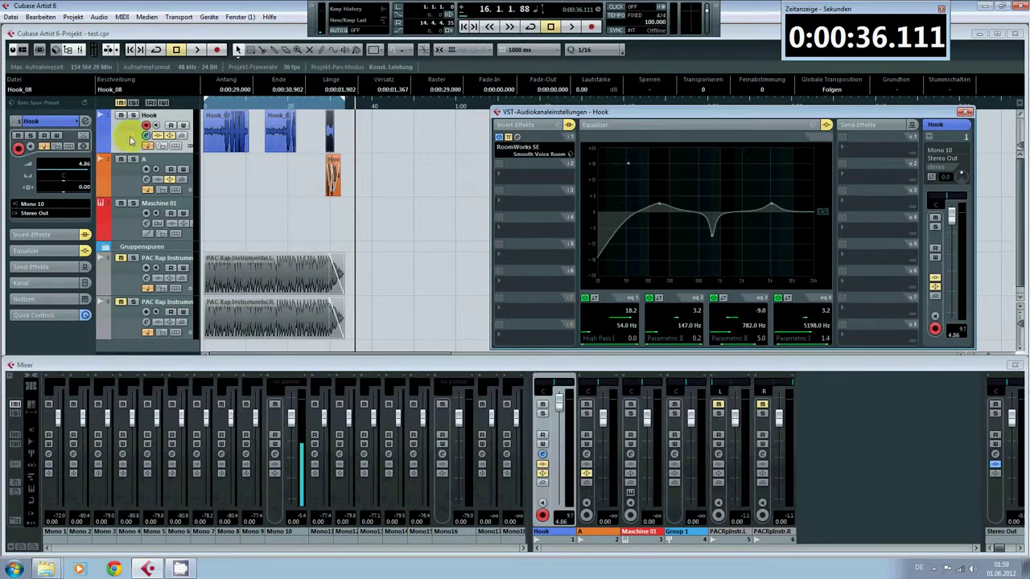
{"action": "left_click", "coordinate": [157, 135]}
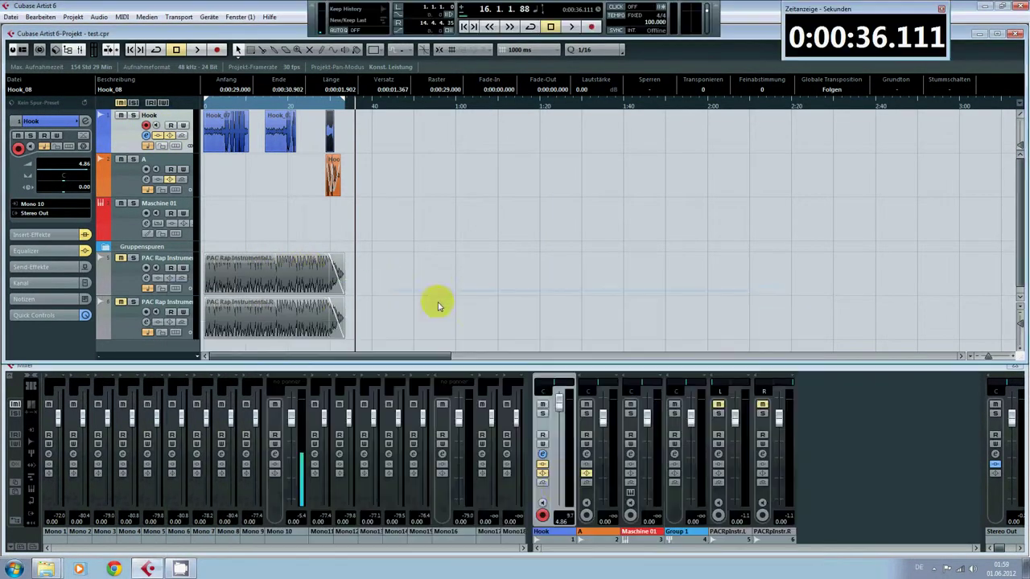
{"action": "left_click", "coordinate": [544, 457]}
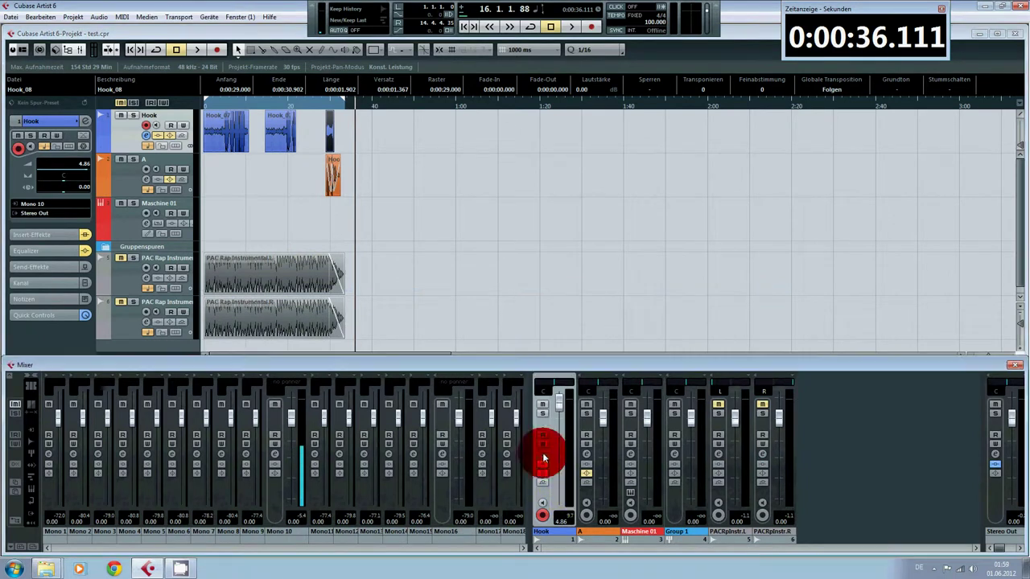
{"action": "left_click", "coordinate": [543, 455]}
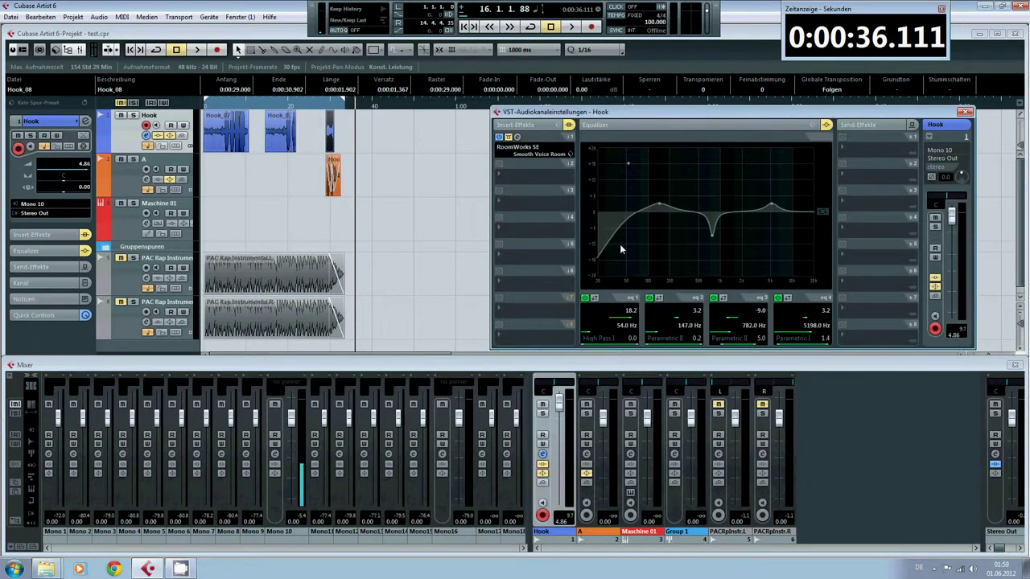
{"action": "left_click", "coordinate": [826, 125]}
{"action": "left_click", "coordinate": [826, 126]}
{"action": "left_click", "coordinate": [826, 124]}
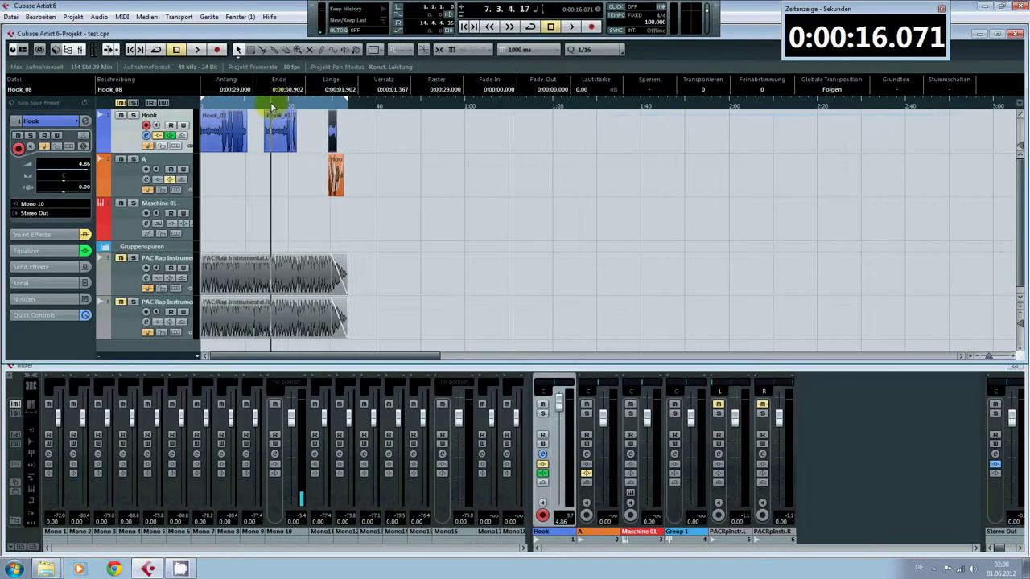
- Play the Hook track from about 16 s and again from about 6 s to hear the equalizer setting
{"action": "left_click", "coordinate": [271, 106]}
{"action": "key", "text": "space"}
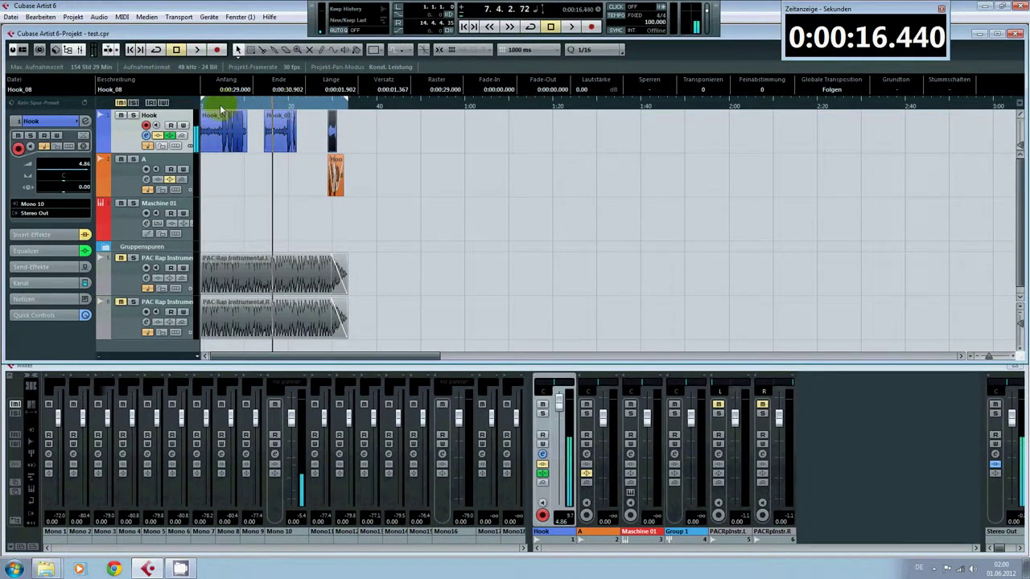
{"action": "left_click", "coordinate": [226, 106]}
{"action": "key", "text": "space"}
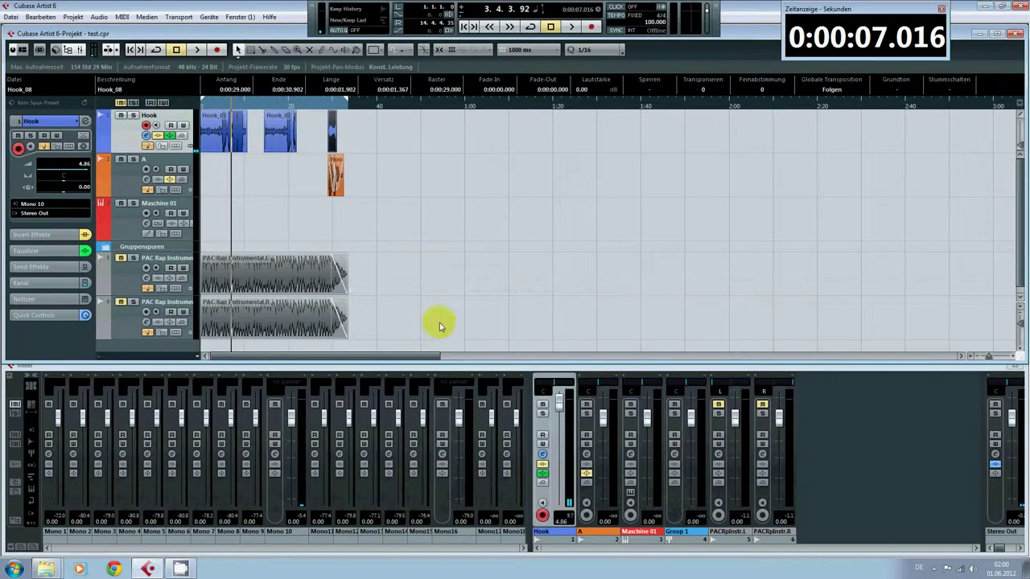
- Load the Hook channel's equalizer settings from the track preset Spoken Words Telephone, found by searching for "tel"
{"action": "left_click", "coordinate": [542, 454]}
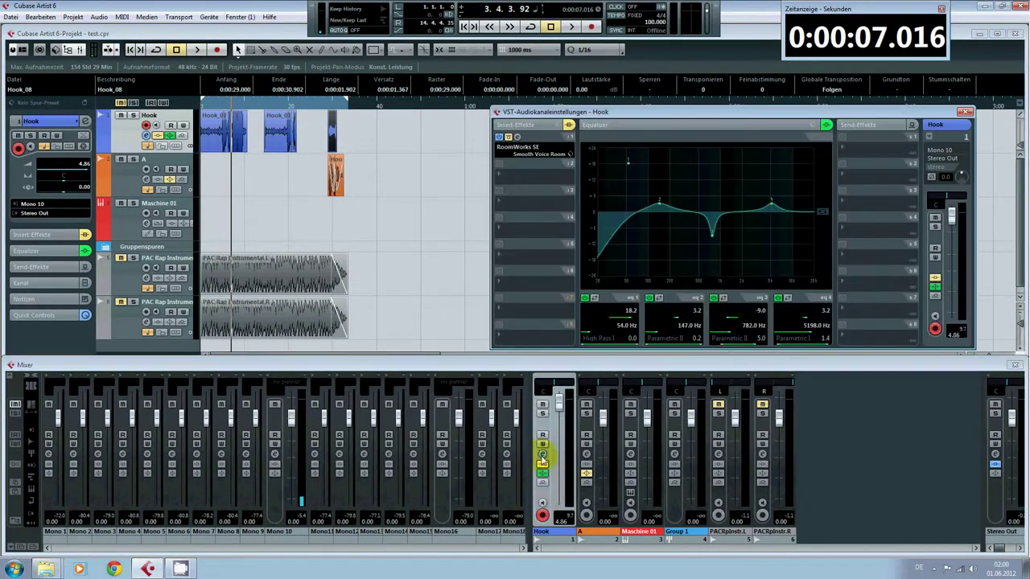
{"action": "left_click", "coordinate": [813, 126]}
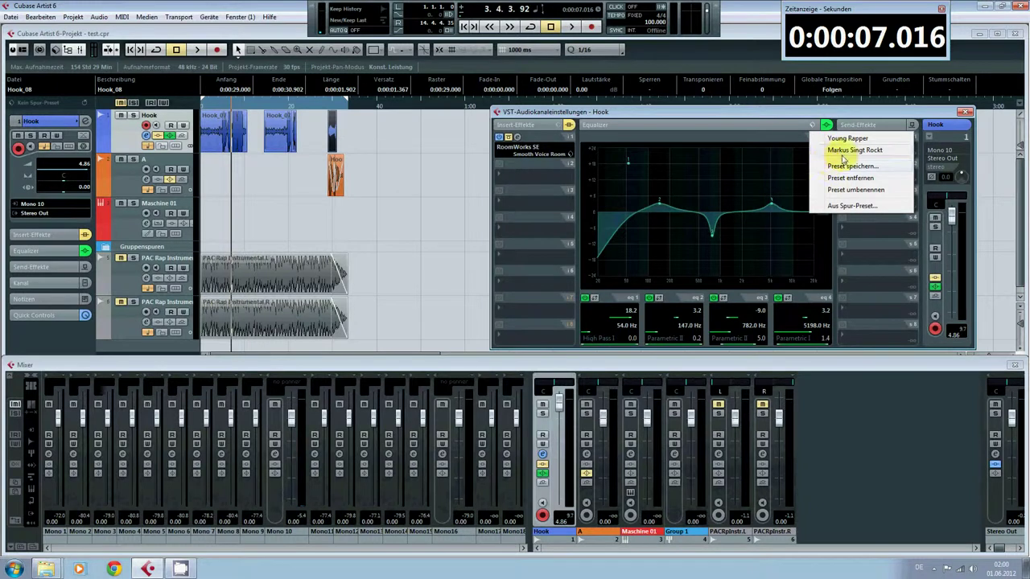
{"action": "left_click", "coordinate": [840, 206]}
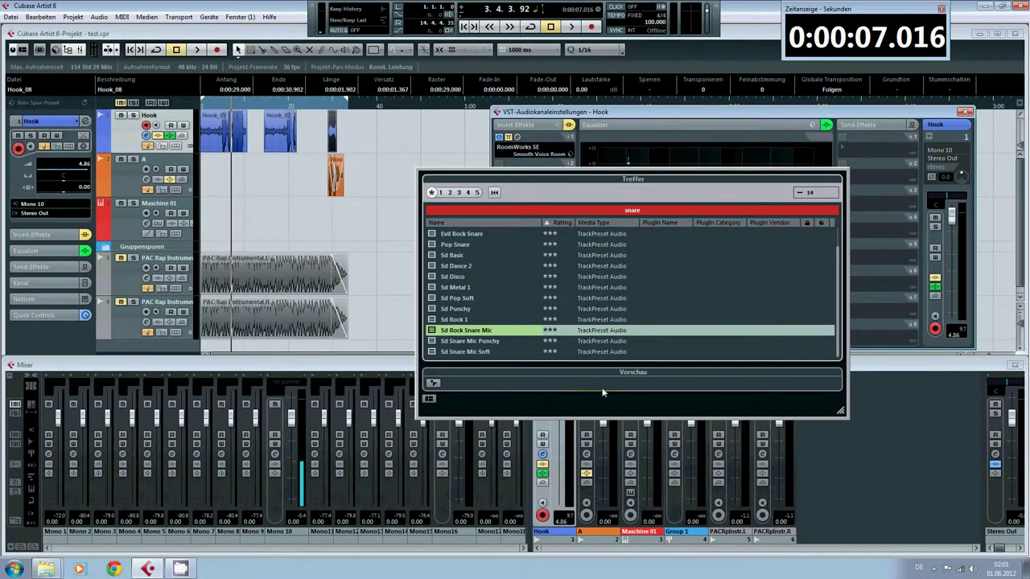
{"action": "left_click", "coordinate": [641, 212]}
{"action": "type", "text": "tel"}
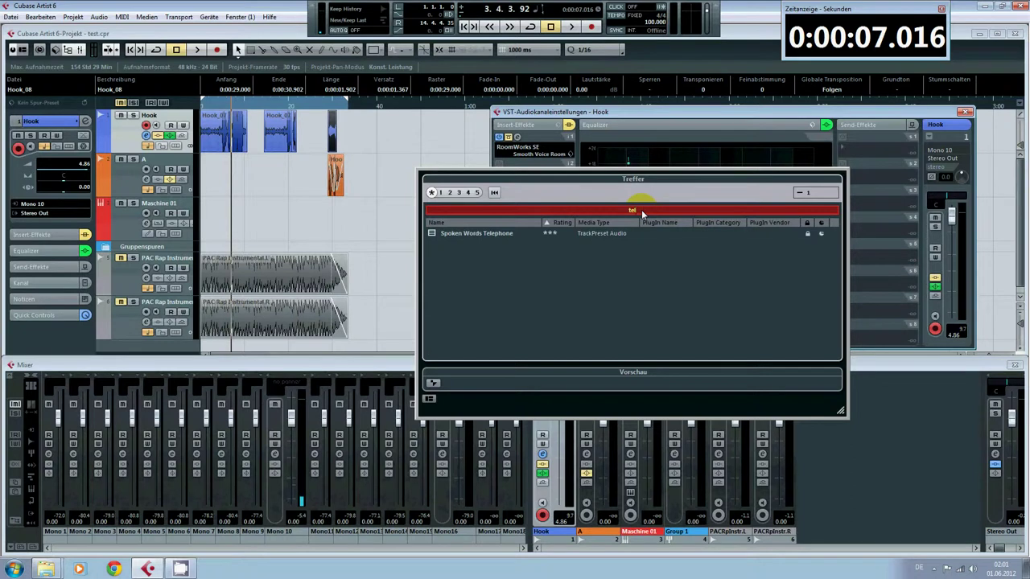
{"action": "double_click", "coordinate": [486, 233]}
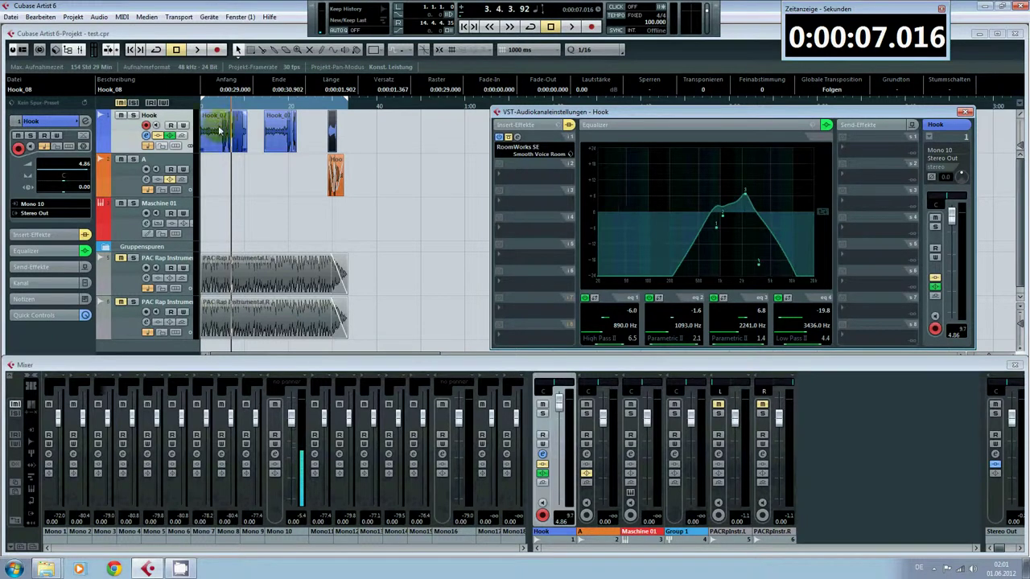
- Play the first Hook clips and compare the sound with the telephone equalizer bypassed and active
{"action": "left_click", "coordinate": [248, 122]}
{"action": "key", "text": "space"}
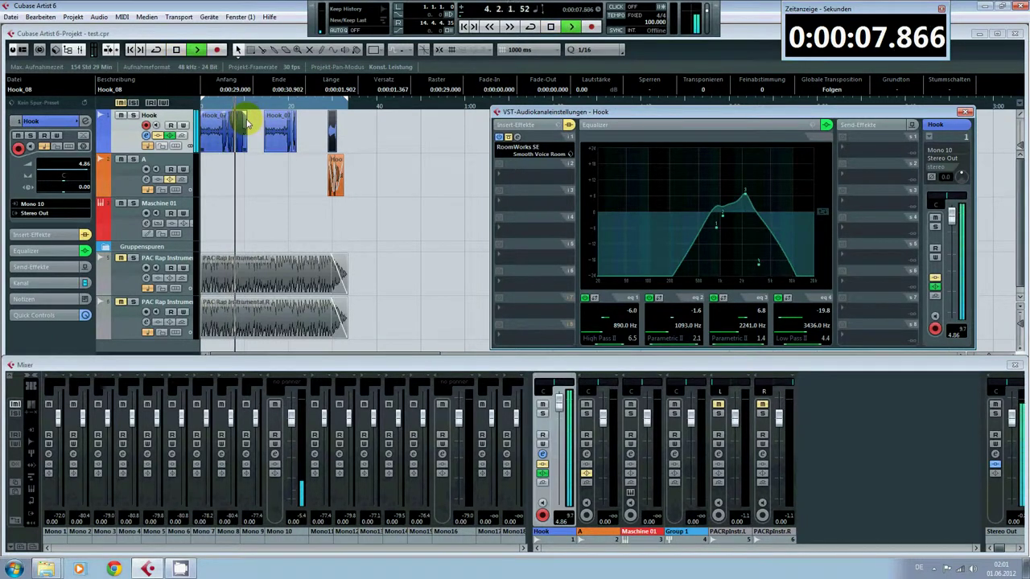
{"action": "left_click", "coordinate": [826, 125]}
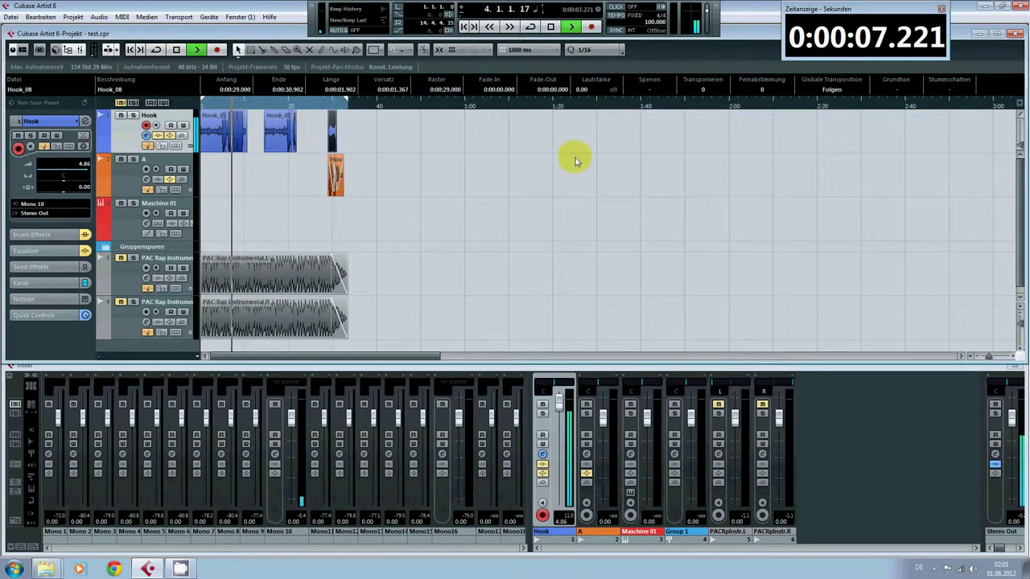
{"action": "left_click", "coordinate": [542, 454]}
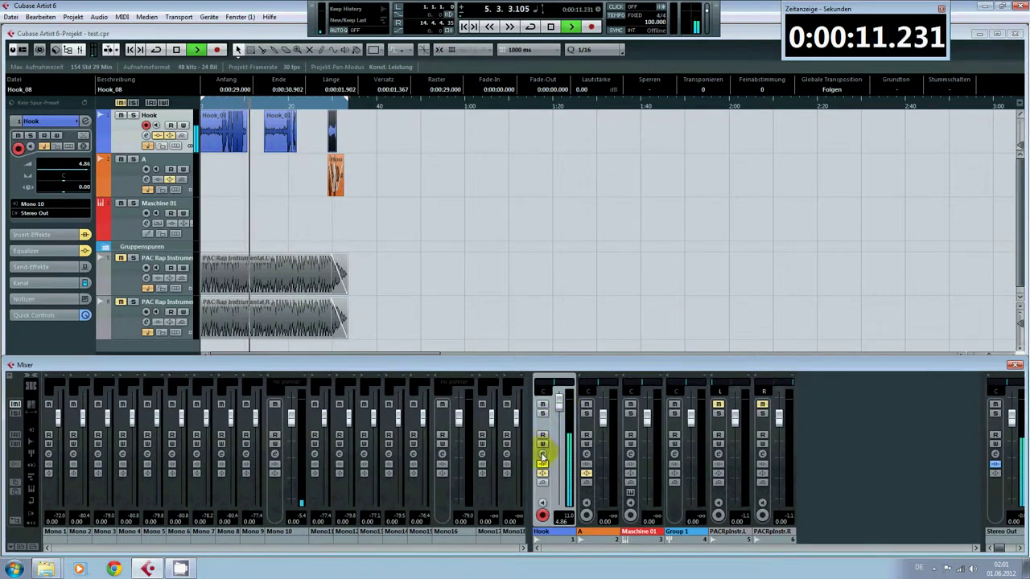
{"action": "left_click", "coordinate": [544, 454]}
{"action": "left_click", "coordinate": [829, 127]}
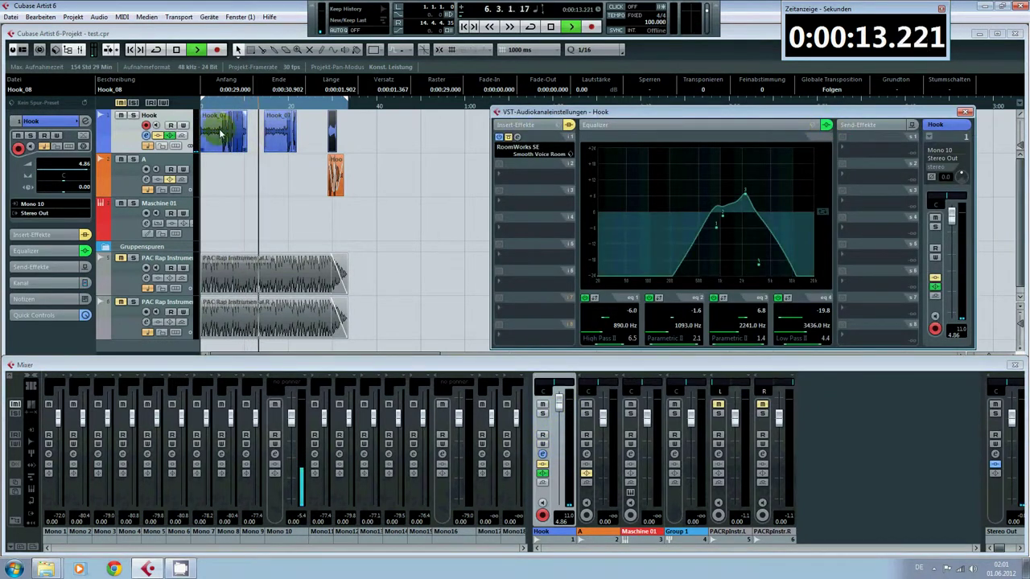
- Replay the Hook track, bypass its equalizer, and move equalizer band 4 to about 3116 Hz and -19.4 dB
{"action": "left_click", "coordinate": [233, 105]}
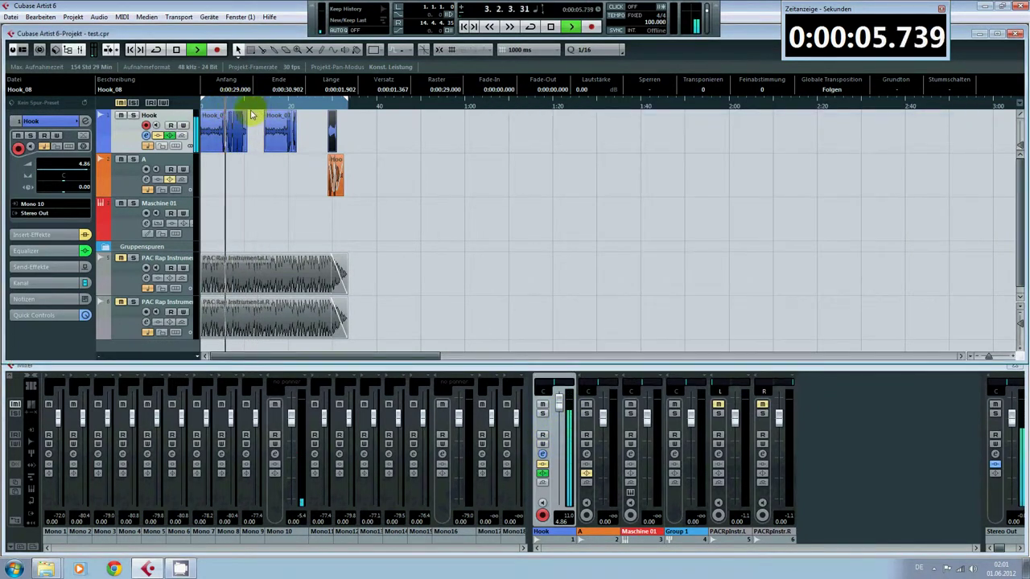
{"action": "left_click", "coordinate": [674, 443]}
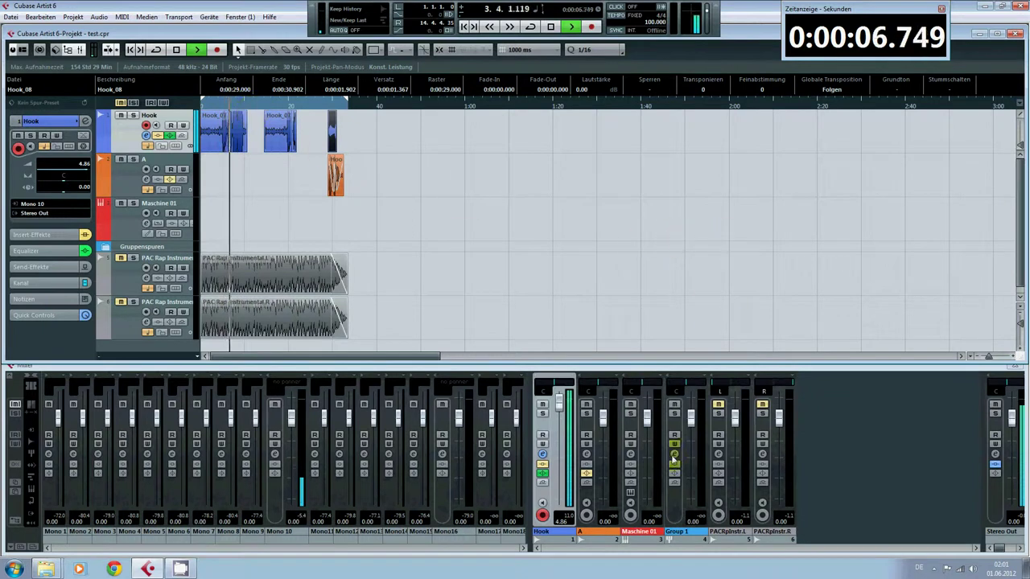
{"action": "left_click", "coordinate": [543, 455]}
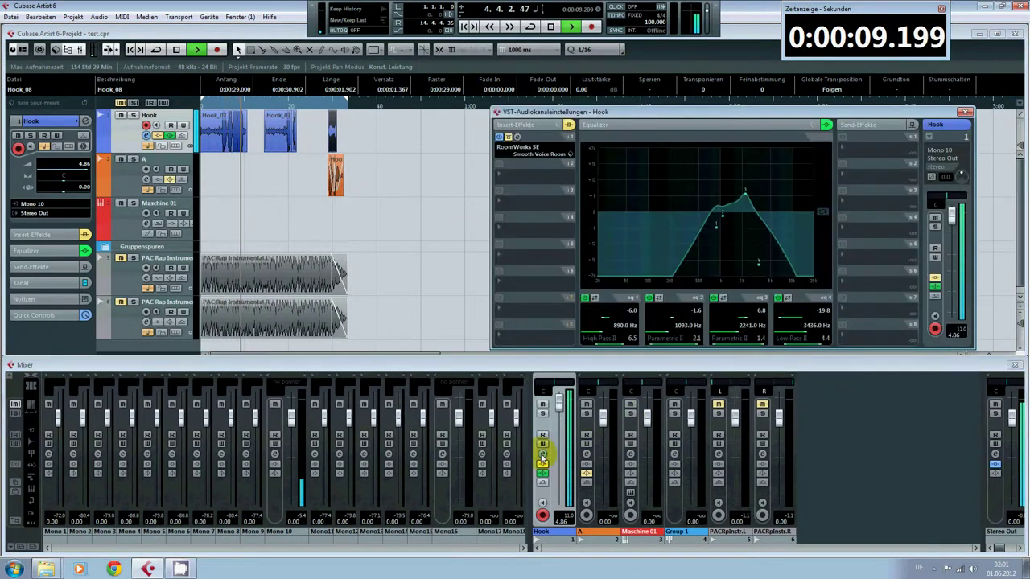
{"action": "left_click", "coordinate": [826, 124]}
{"action": "key", "text": "space"}
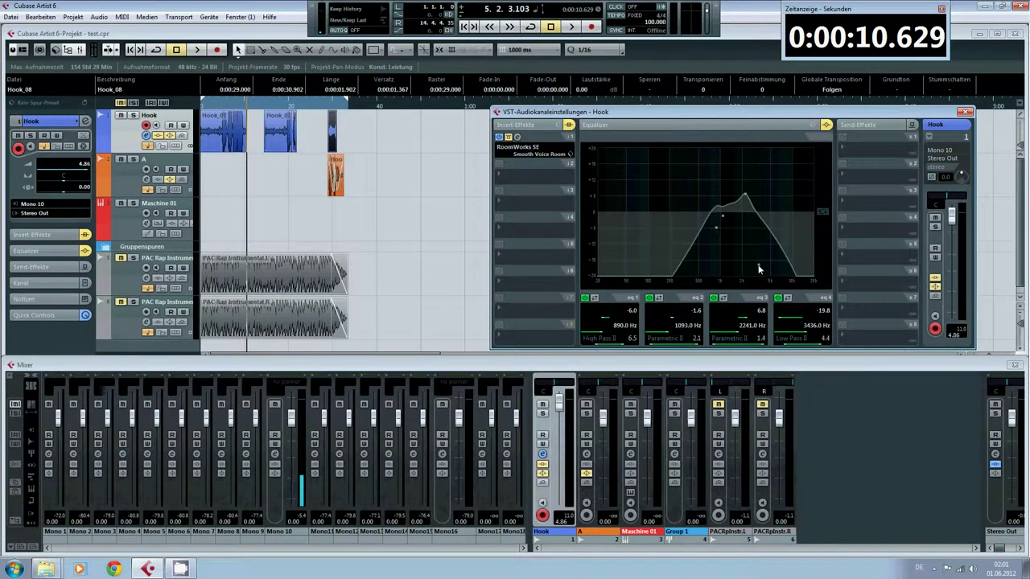
{"action": "mouse_move", "coordinate": [757, 264]}
{"action": "left_mouse_down"}
{"action": "mouse_move", "coordinate": [763, 250]}
{"action": "mouse_move", "coordinate": [755, 263]}
{"action": "left_mouse_up"}
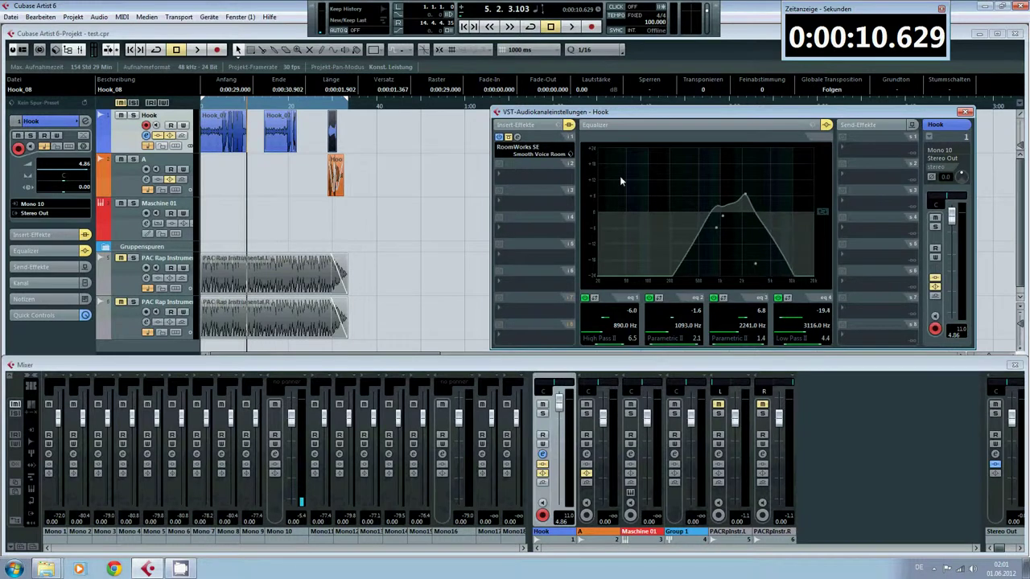
- Open the RoomWorks SE insert editor of the Hook channel and toggle the insert effects active and back to bypass
{"action": "left_click", "coordinate": [519, 138]}
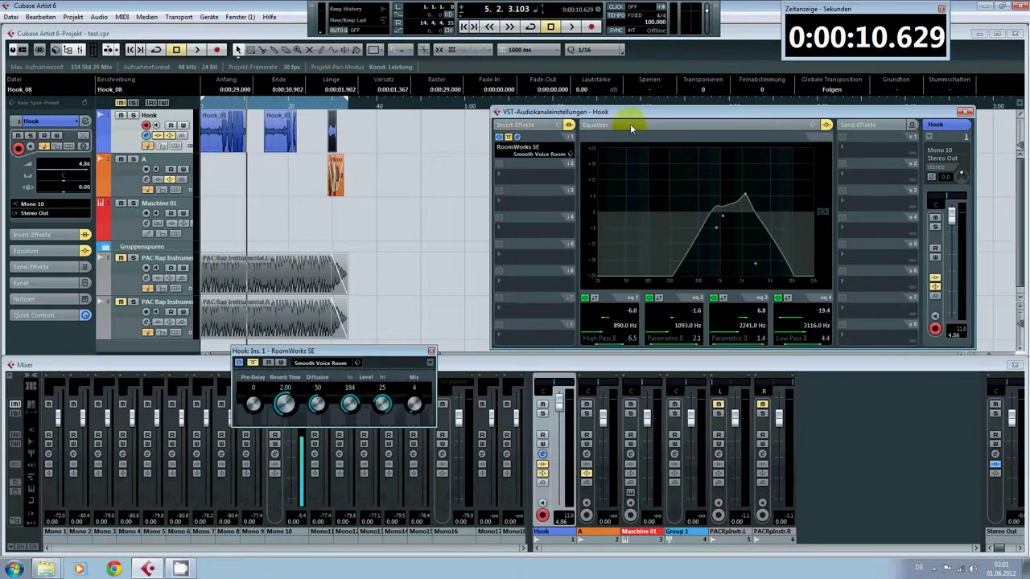
{"action": "left_click", "coordinate": [568, 125]}
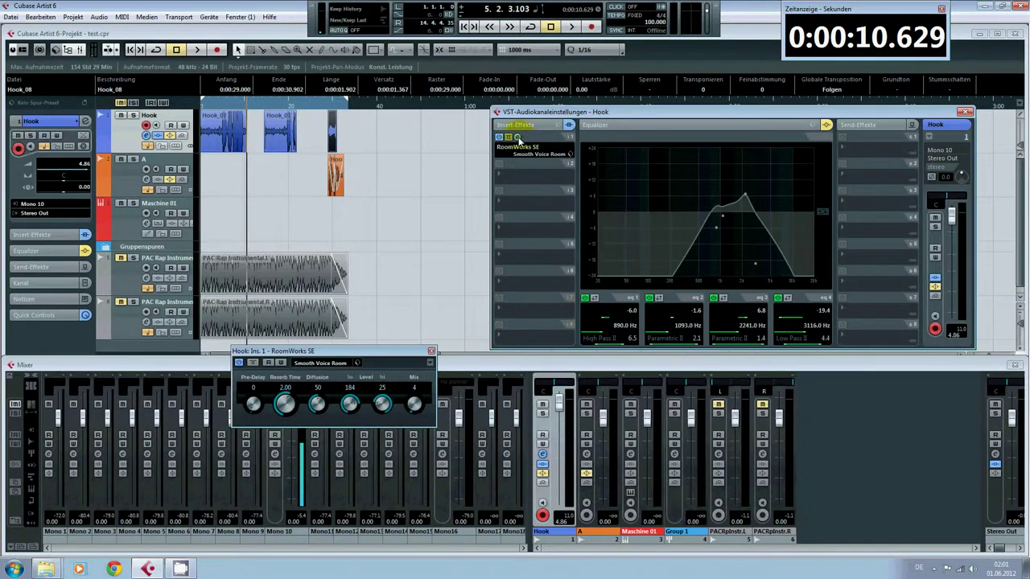
{"action": "left_click", "coordinate": [568, 124]}
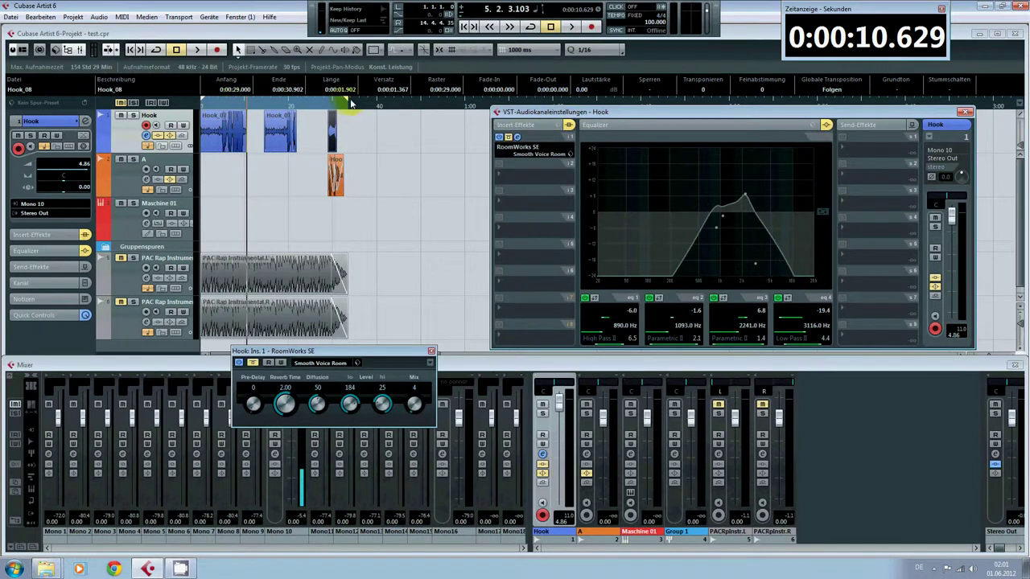
- Move the right locator to the end of the first group of clips on the Hook track
{"action": "left_click_drag", "start_coordinate": [348, 101], "coordinate": [247, 134]}
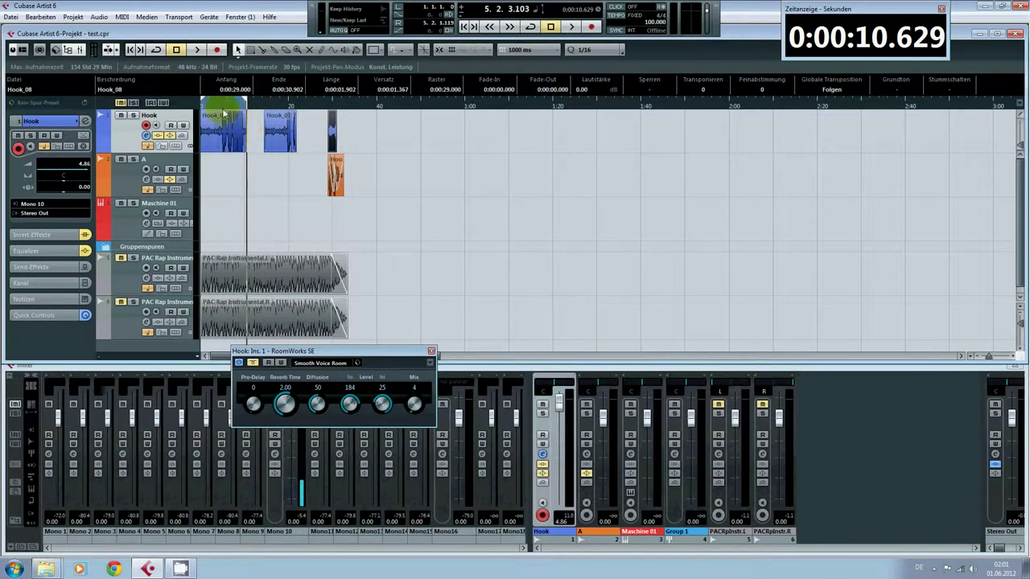
- Move the left locator into the first Hook clips, enable cycle playback and play from inside the loop
{"action": "left_click_drag", "start_coordinate": [203, 100], "coordinate": [220, 131]}
{"action": "left_click", "coordinate": [156, 49]}
{"action": "left_click", "coordinate": [229, 106]}
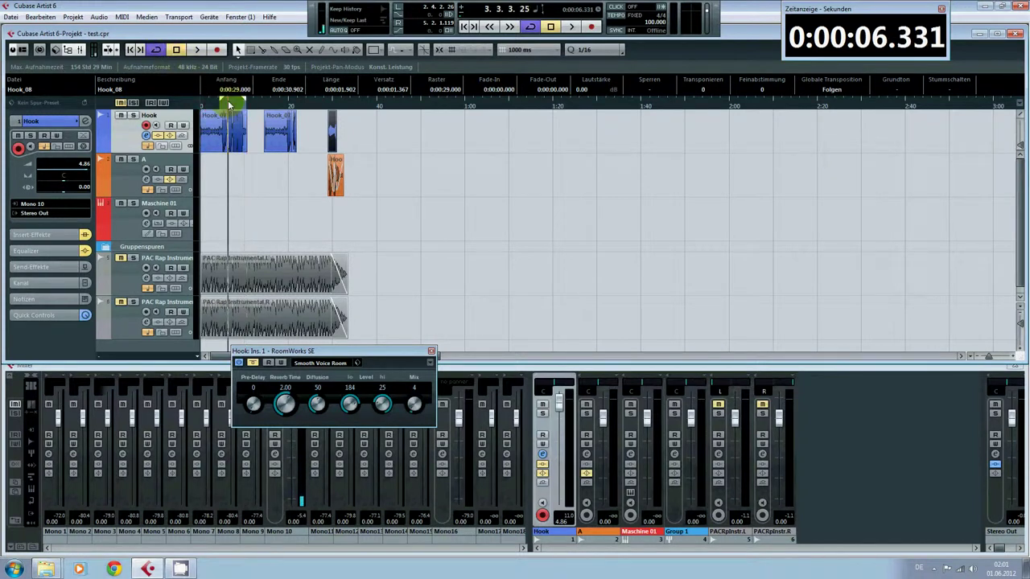
{"action": "key", "text": "space"}
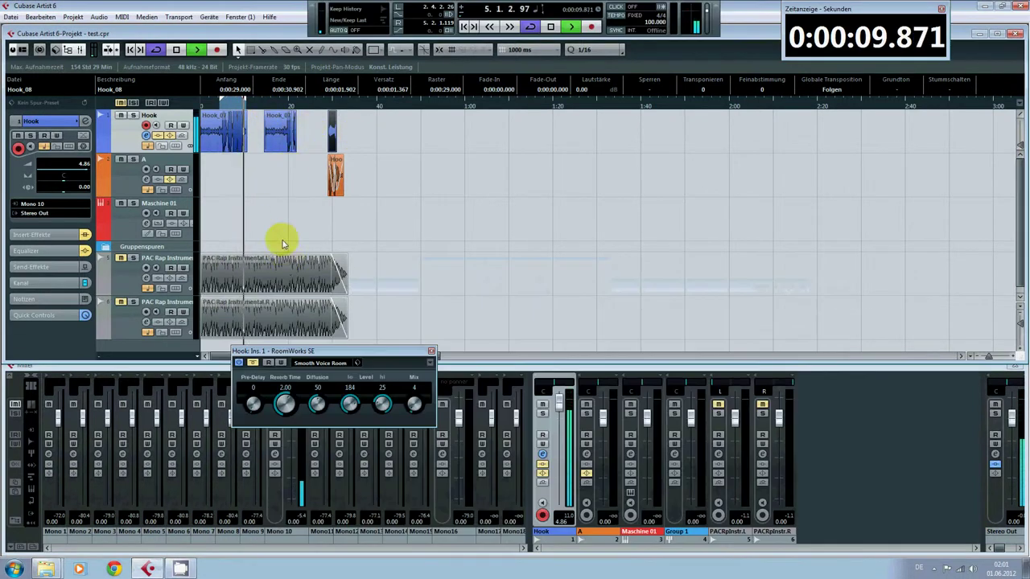
- Open the Hook channel settings and load the Saint Paul preset into the RoomWorks SE insert
{"action": "left_click", "coordinate": [542, 455]}
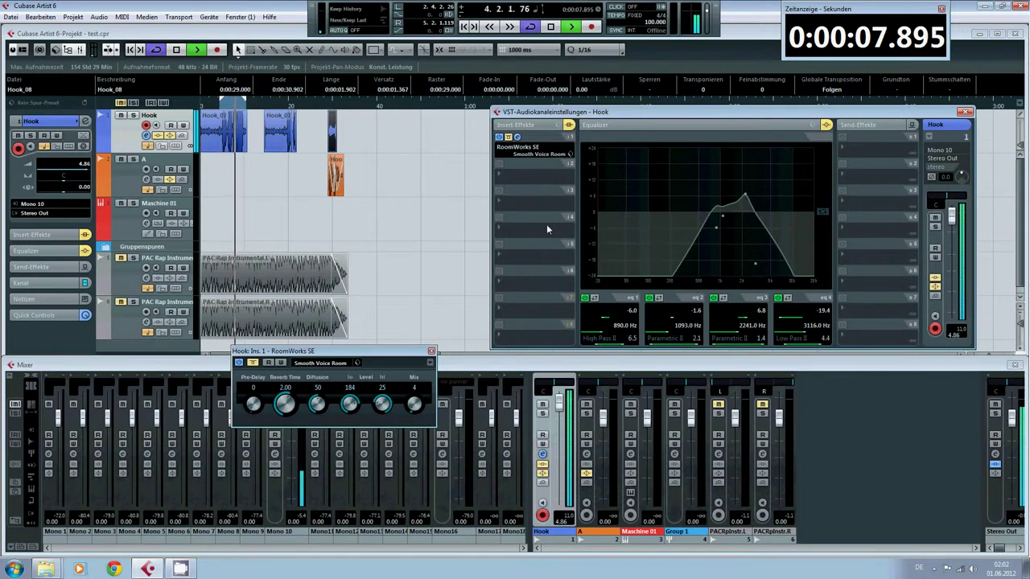
{"action": "left_click", "coordinate": [569, 154]}
{"action": "left_click", "coordinate": [577, 165]}
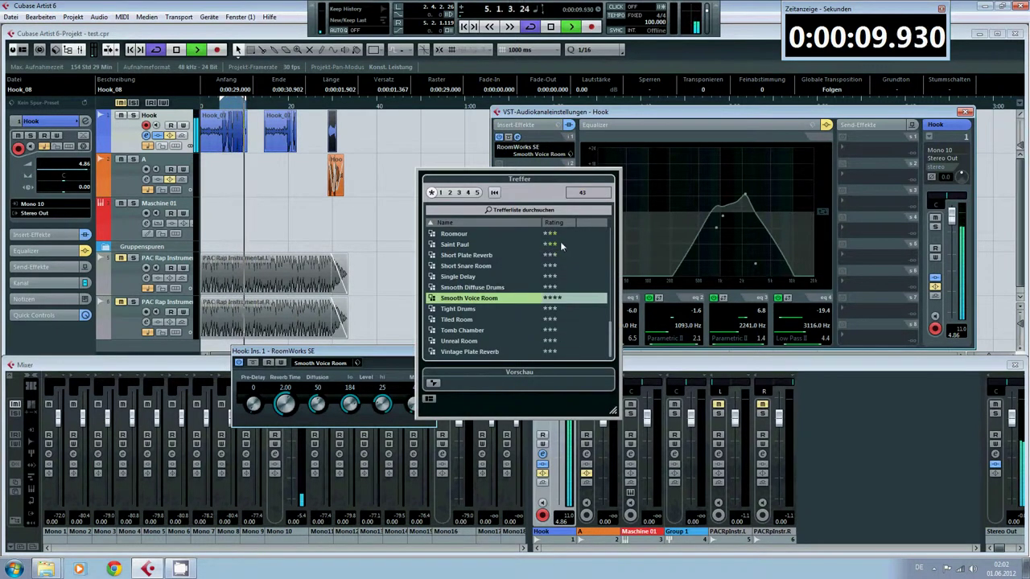
{"action": "double_click", "coordinate": [456, 244]}
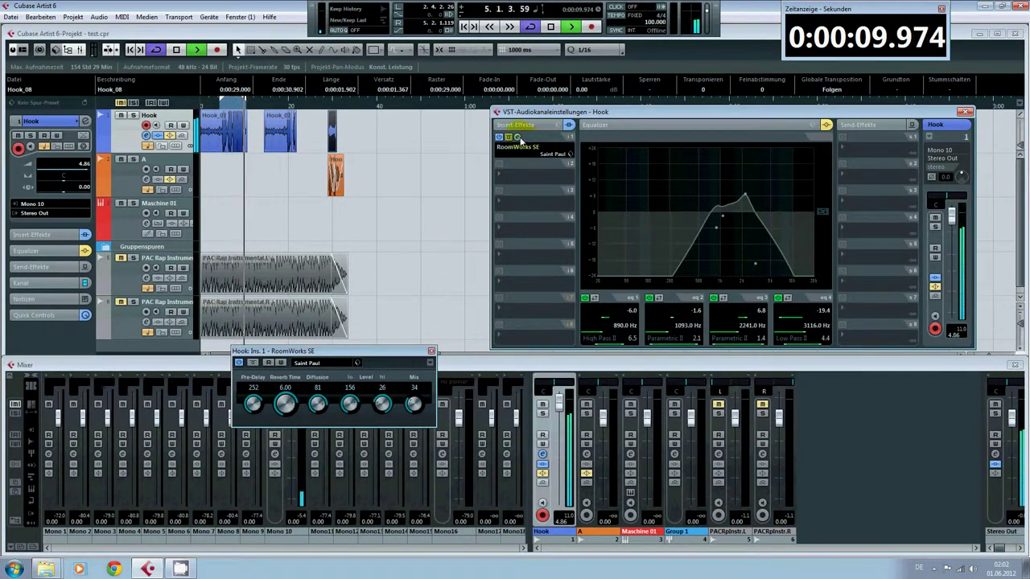
- Switch the RoomWorks SE insert of the Hook channel off and on again, and close and reopen its editor
{"action": "left_click", "coordinate": [499, 137]}
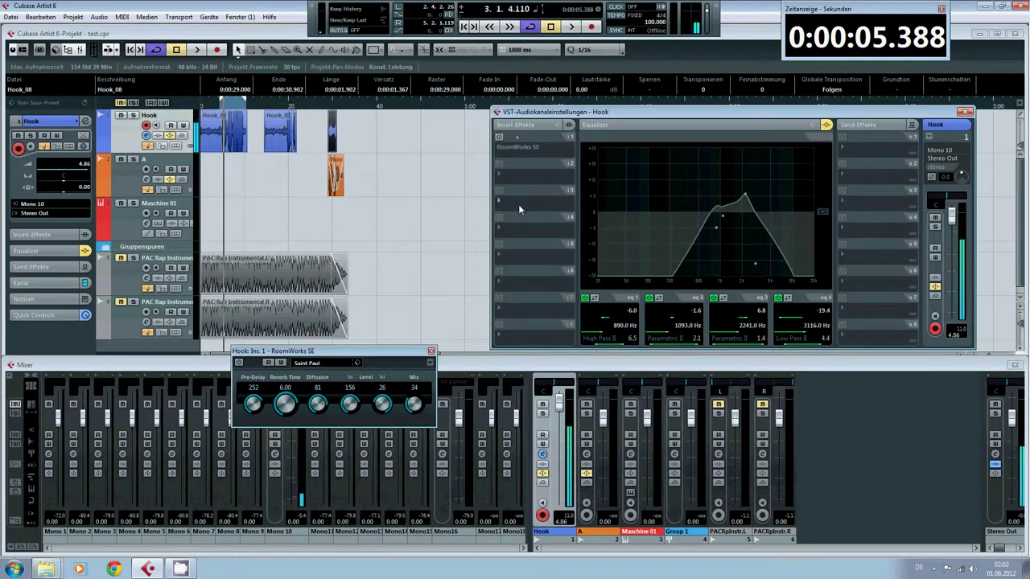
{"action": "left_click", "coordinate": [499, 137]}
{"action": "left_click", "coordinate": [499, 137]}
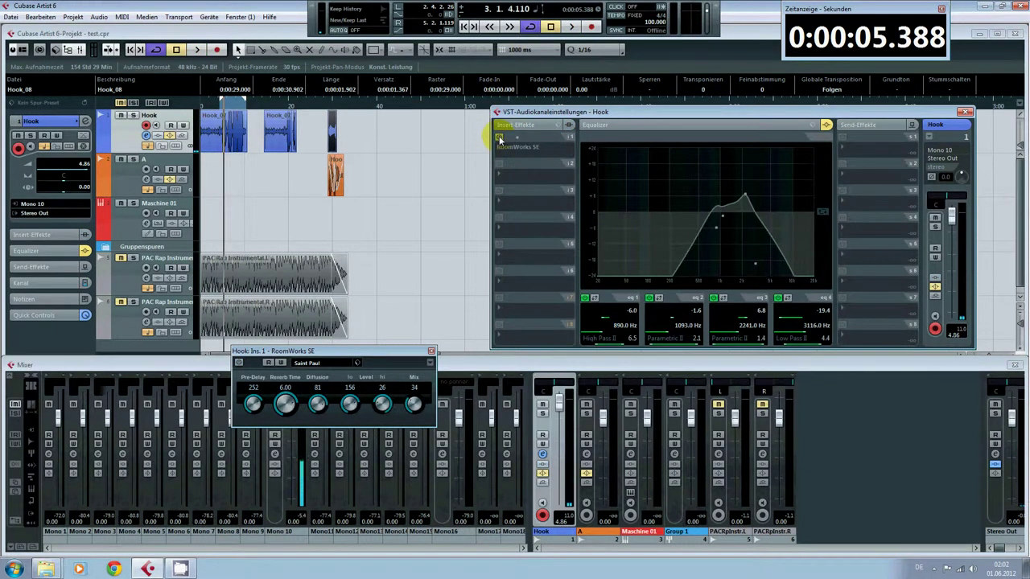
{"action": "left_click", "coordinate": [498, 137]}
{"action": "left_click", "coordinate": [499, 137]}
{"action": "left_click", "coordinate": [499, 137]}
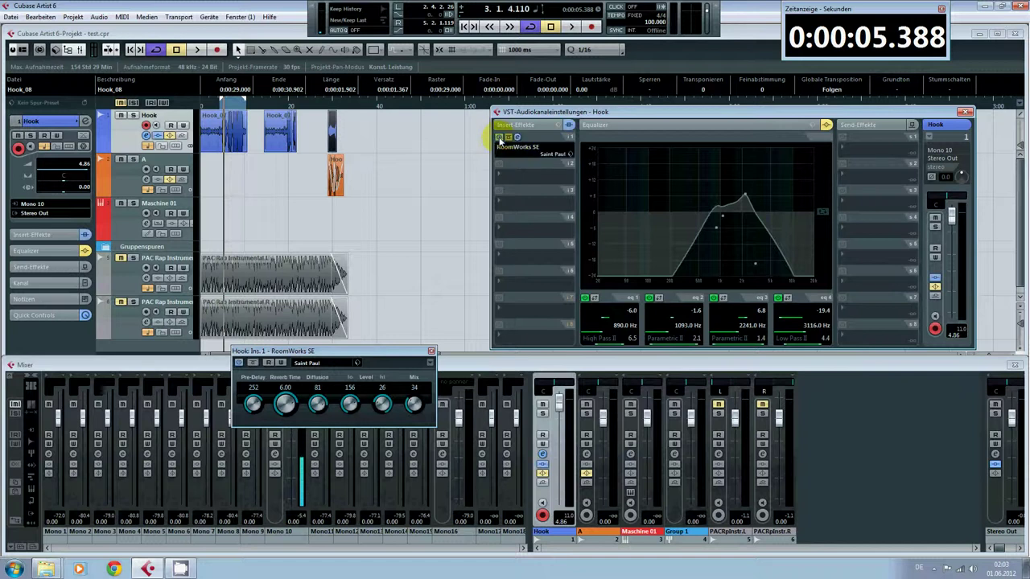
{"action": "left_click", "coordinate": [518, 137]}
{"action": "left_click", "coordinate": [518, 138]}
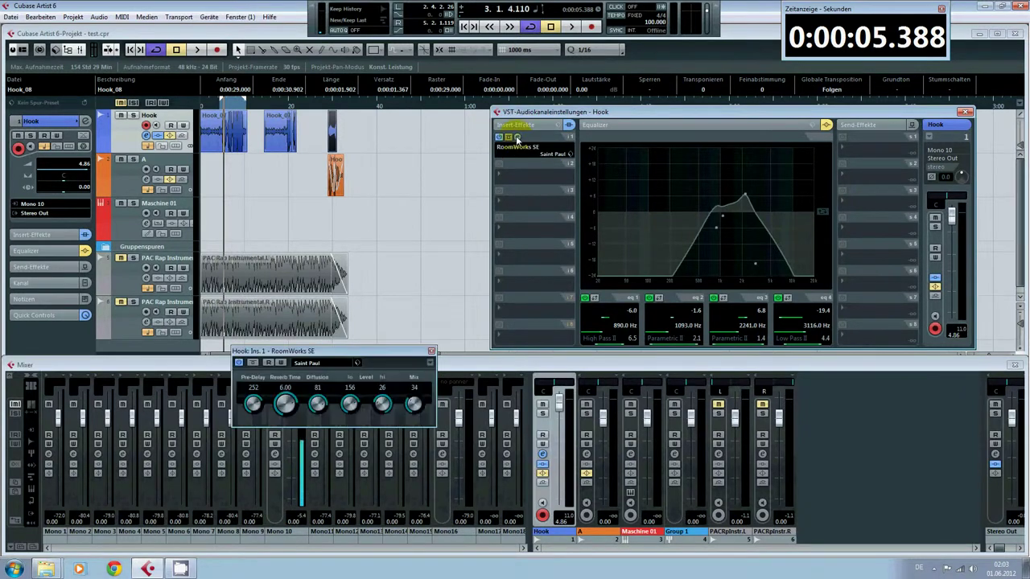
- Load the PREdator preset into the RoomWorks SE insert
{"action": "left_click", "coordinate": [358, 363]}
{"action": "left_click", "coordinate": [374, 371]}
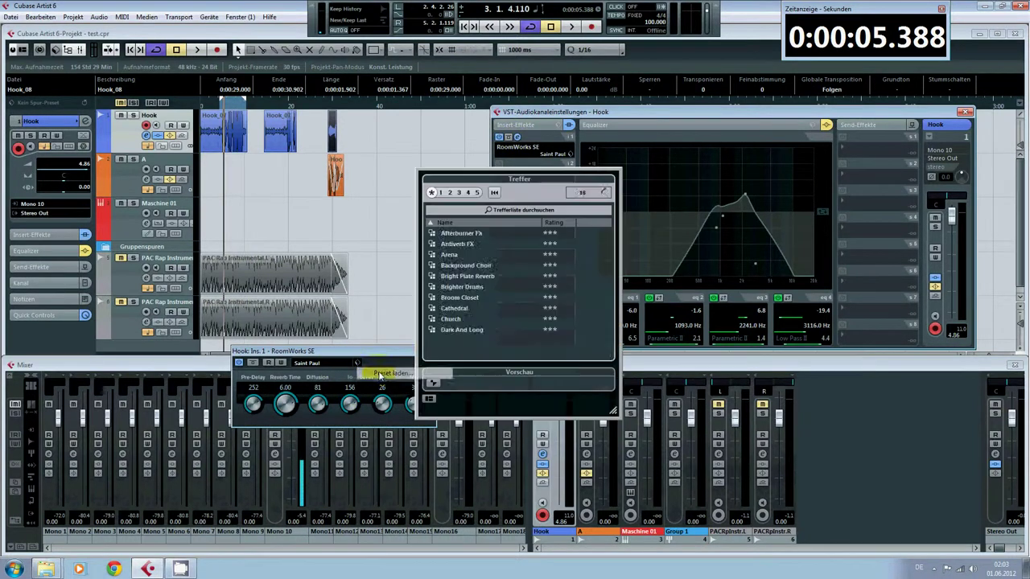
{"action": "double_click", "coordinate": [455, 276]}
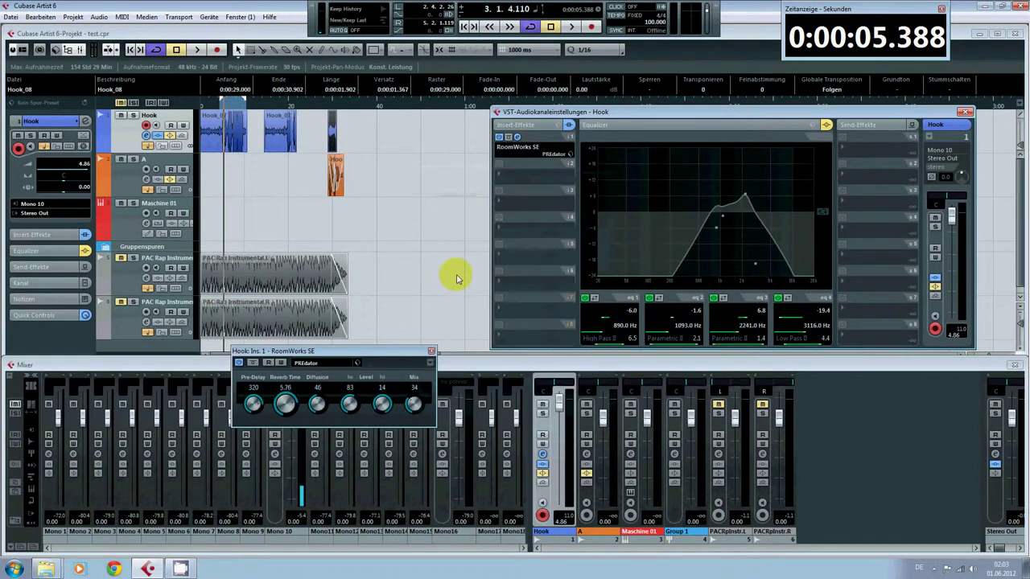
- During loop playback, sweep the RoomWorks SE Mix to 0 and 100 and set it to about 21, then close the effect editor
{"action": "key", "text": "space"}
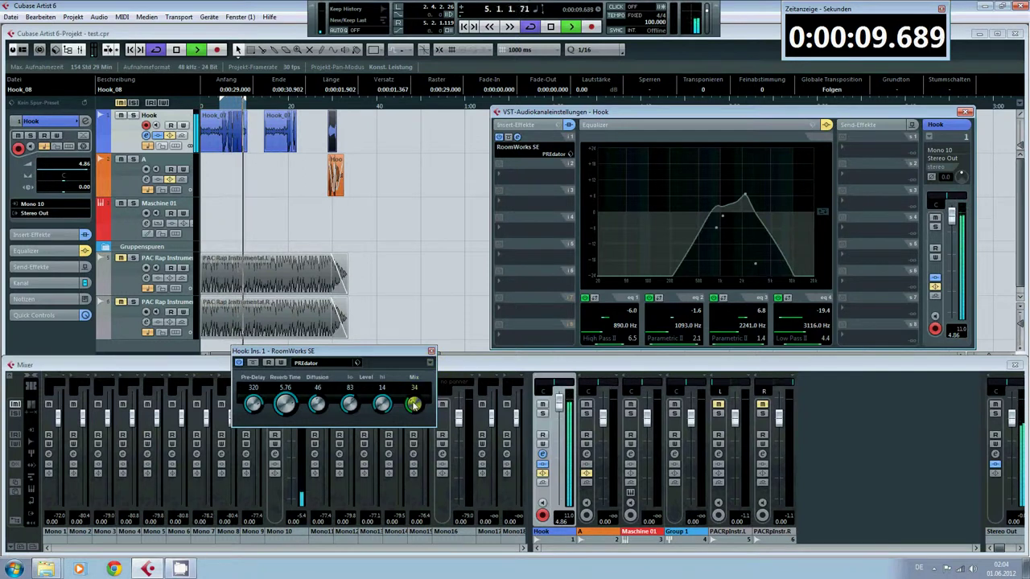
{"action": "left_click_drag", "start_coordinate": [415, 405], "coordinate": [417, 452]}
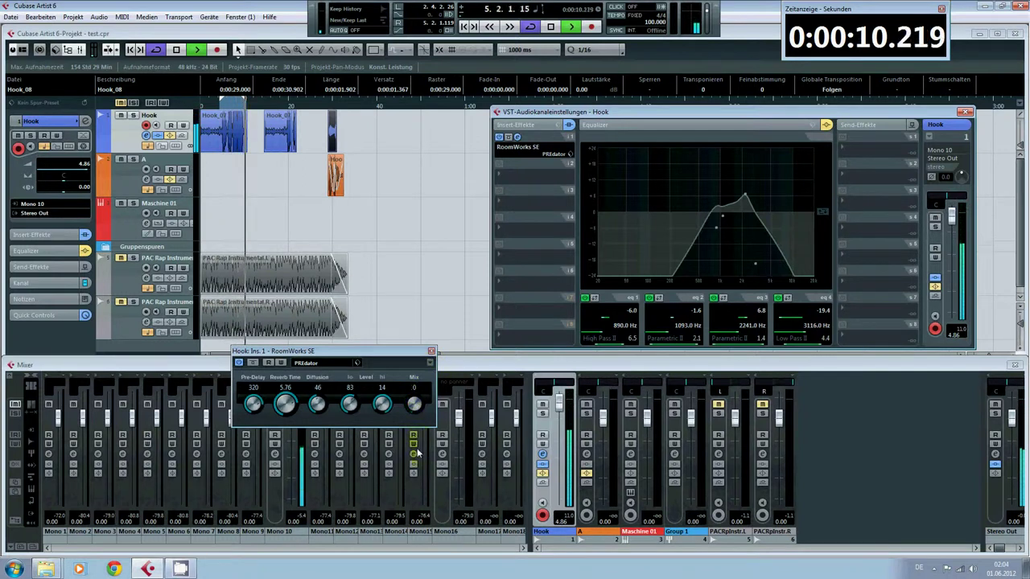
{"action": "left_click", "coordinate": [415, 394]}
{"action": "left_click_drag", "start_coordinate": [415, 394], "coordinate": [443, 317]}
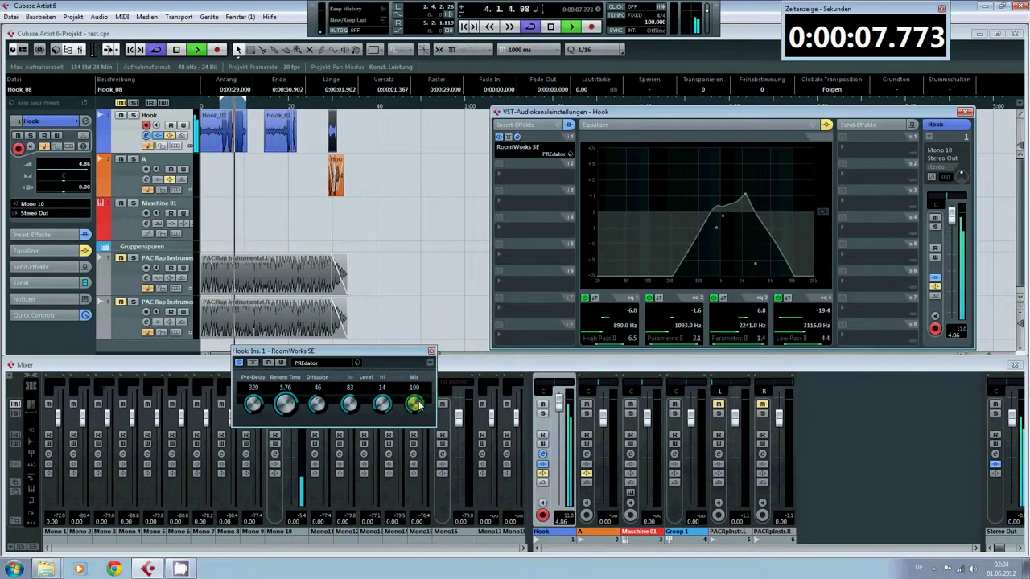
{"action": "left_click_drag", "start_coordinate": [417, 404], "coordinate": [418, 462]}
{"action": "key", "text": "space"}
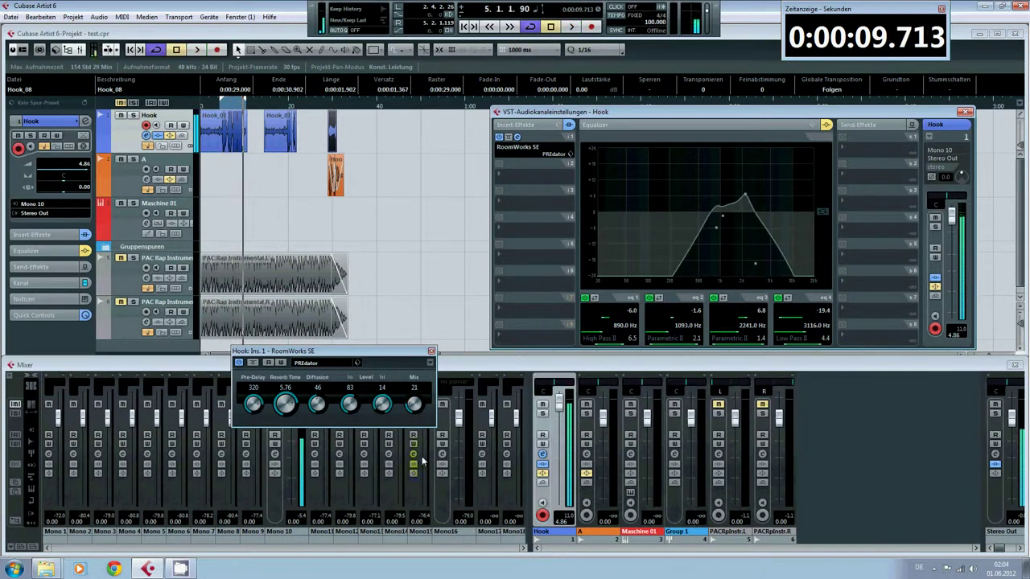
{"action": "left_click", "coordinate": [431, 352]}
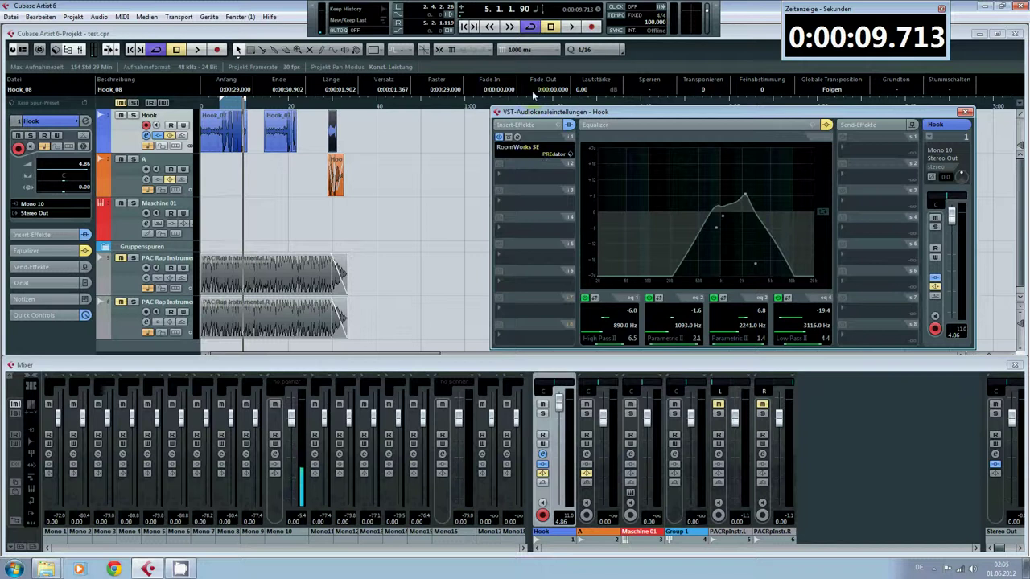
- Browse the effect categories available for the Hook channel's second insert slot, and close the channel settings without choosing an effect
{"action": "left_click", "coordinate": [500, 172]}
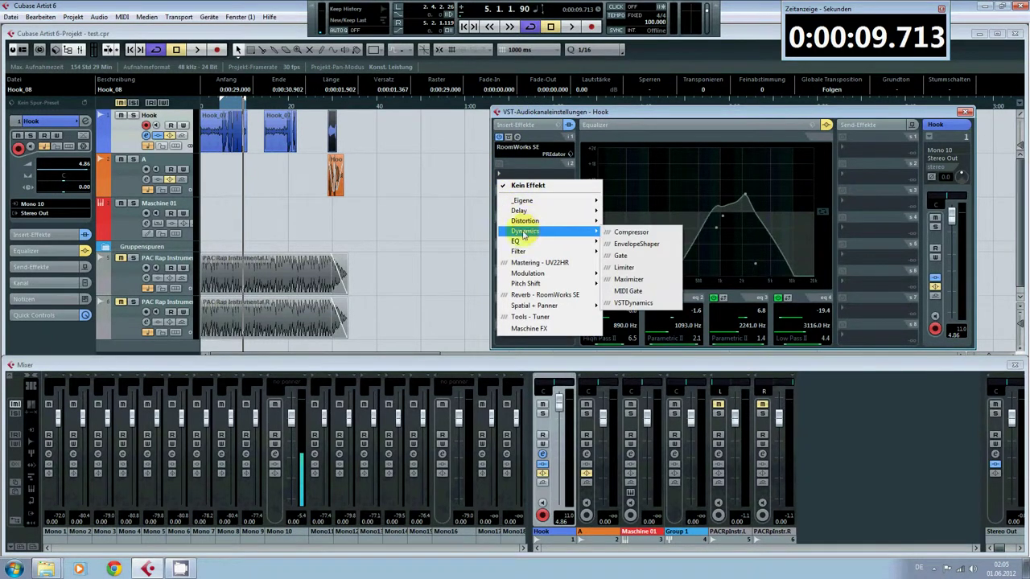
{"action": "mouse_move", "coordinate": [535, 211]}
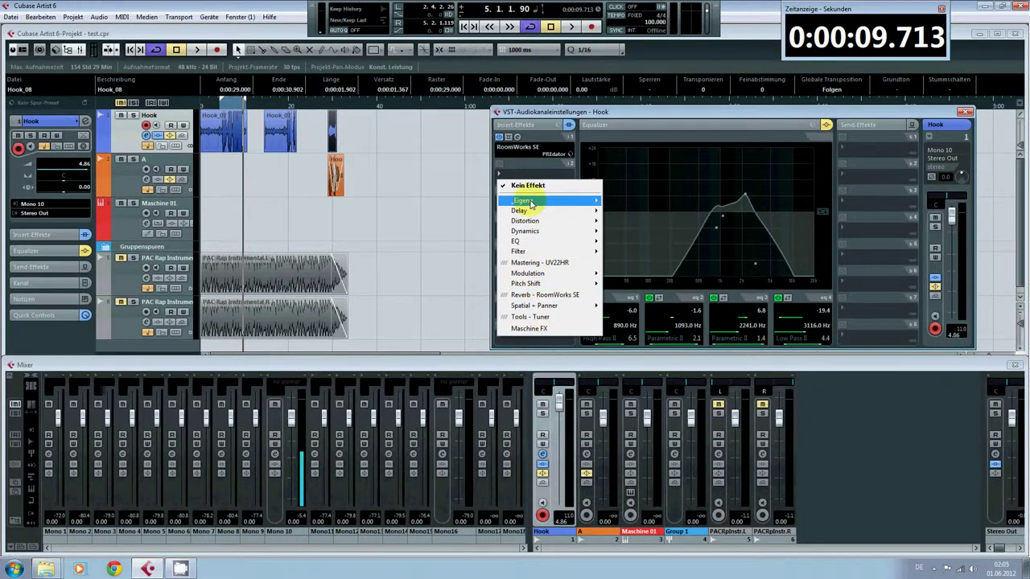
{"action": "left_click", "coordinate": [499, 173]}
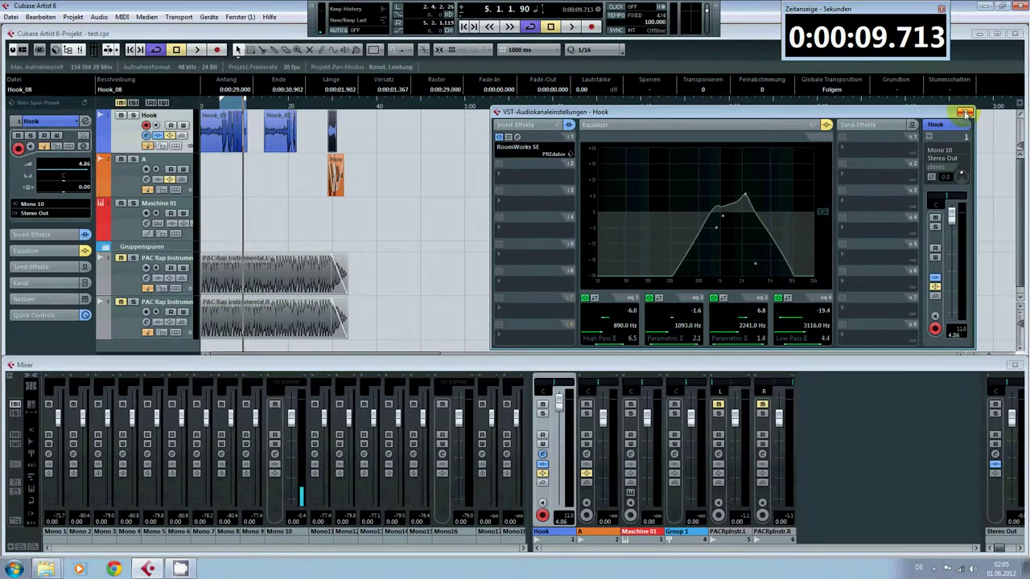
{"action": "left_click", "coordinate": [966, 112]}
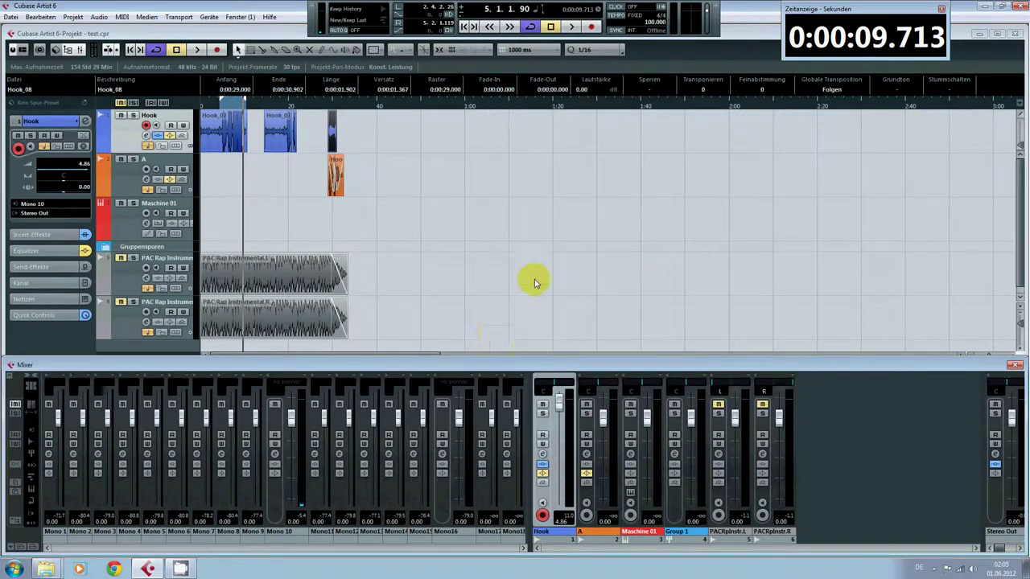
- Switch to the browser to view the picture of the Maschine hardware and software, and close it
{"action": "left_click", "coordinate": [225, 573]}
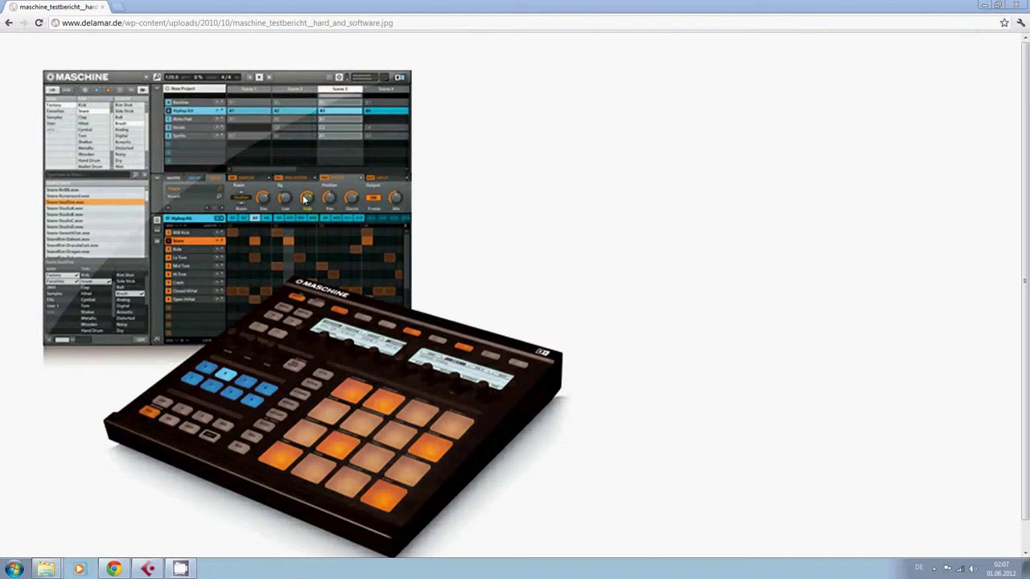
{"action": "left_click", "coordinate": [1018, 8]}
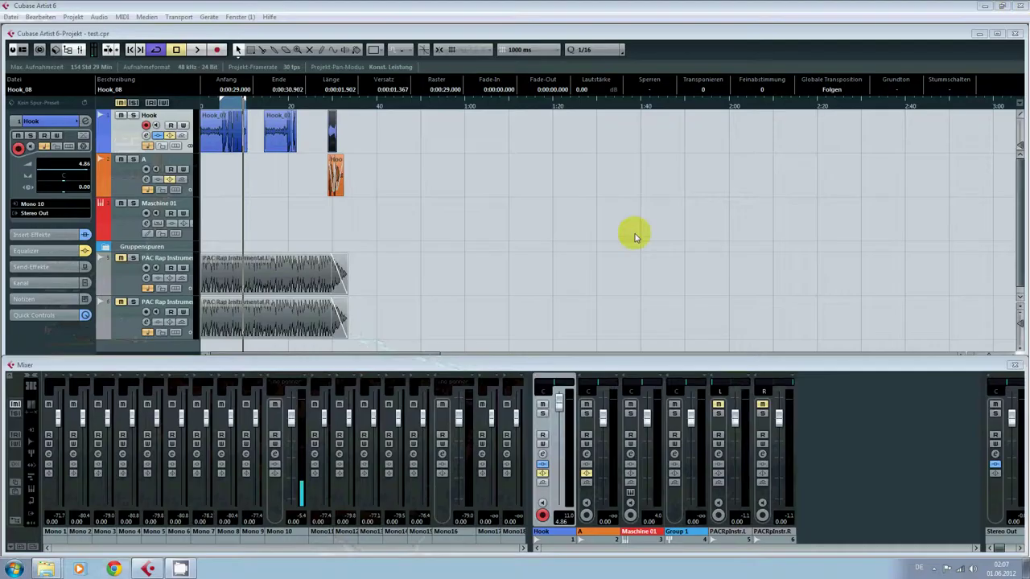
- Select the Maschine 01 instrument track and open its Maschine plug-in editor
{"action": "left_click", "coordinate": [125, 226]}
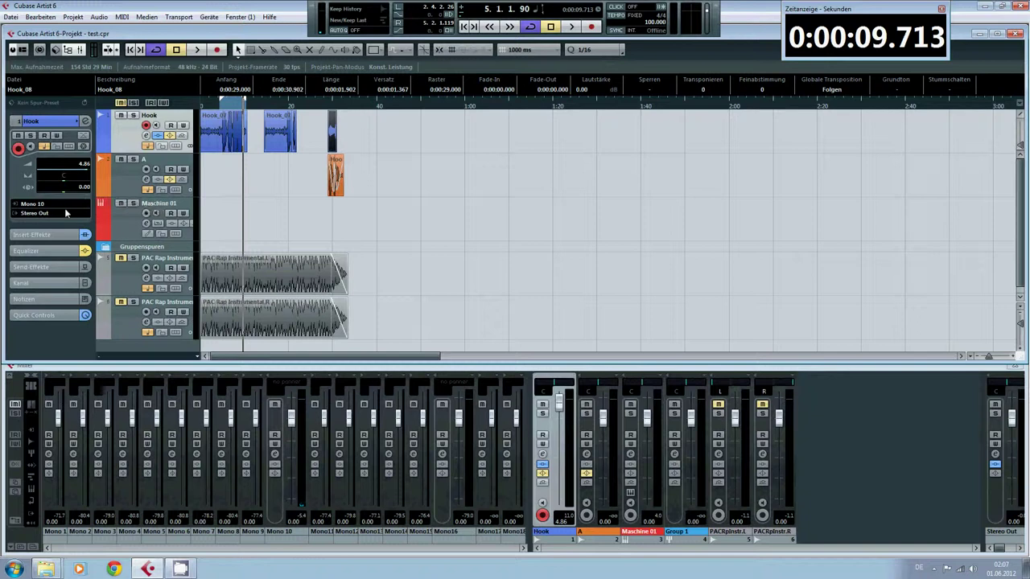
{"action": "left_click", "coordinate": [118, 216]}
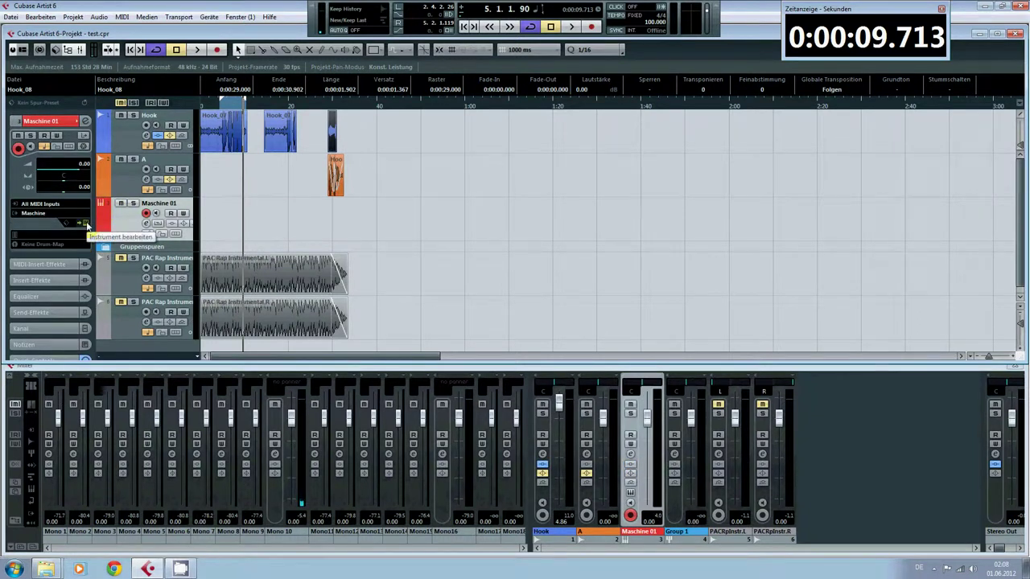
{"action": "left_click", "coordinate": [86, 224]}
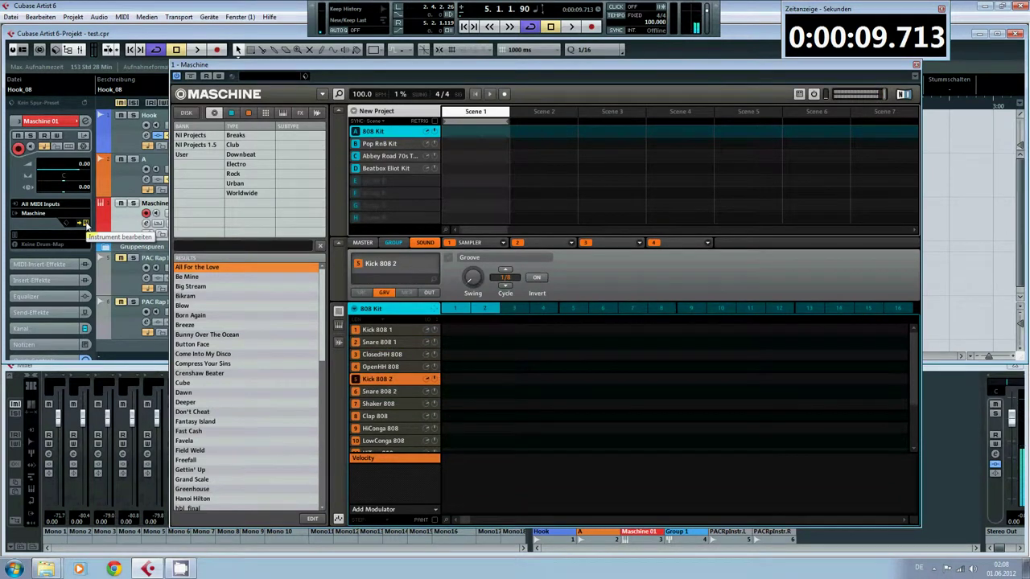
- Look through the Pop RnB, Abbey Road 70s and Beatbox Eliot kits in Maschine, and return to the 808 Kit
{"action": "left_click", "coordinate": [385, 145]}
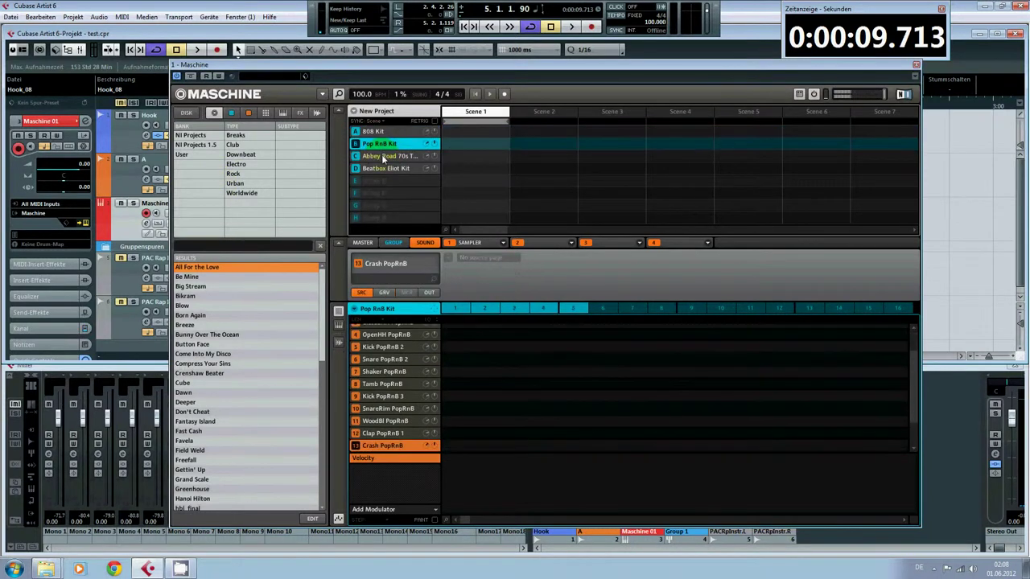
{"action": "left_click", "coordinate": [386, 158]}
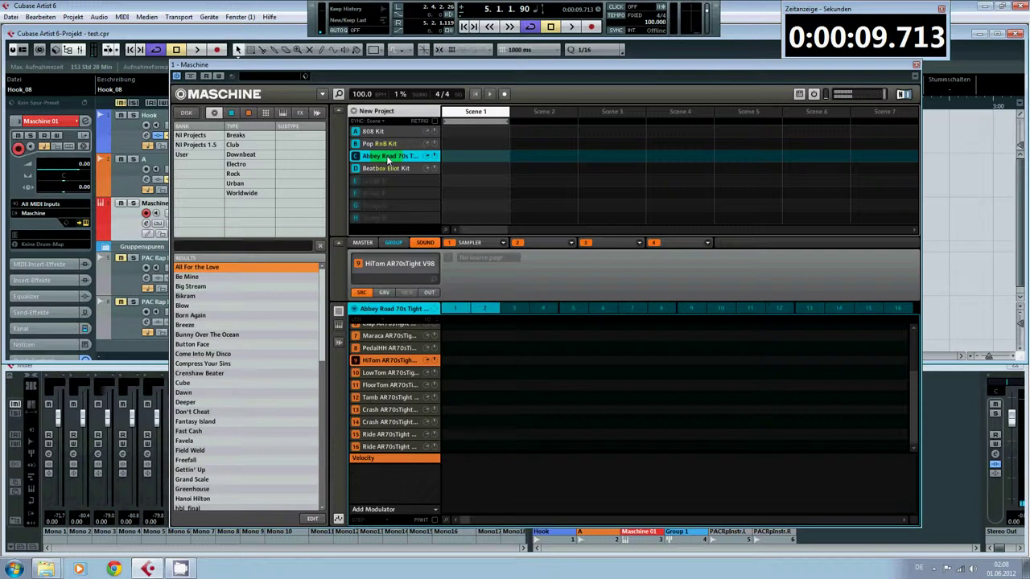
{"action": "left_click", "coordinate": [388, 169]}
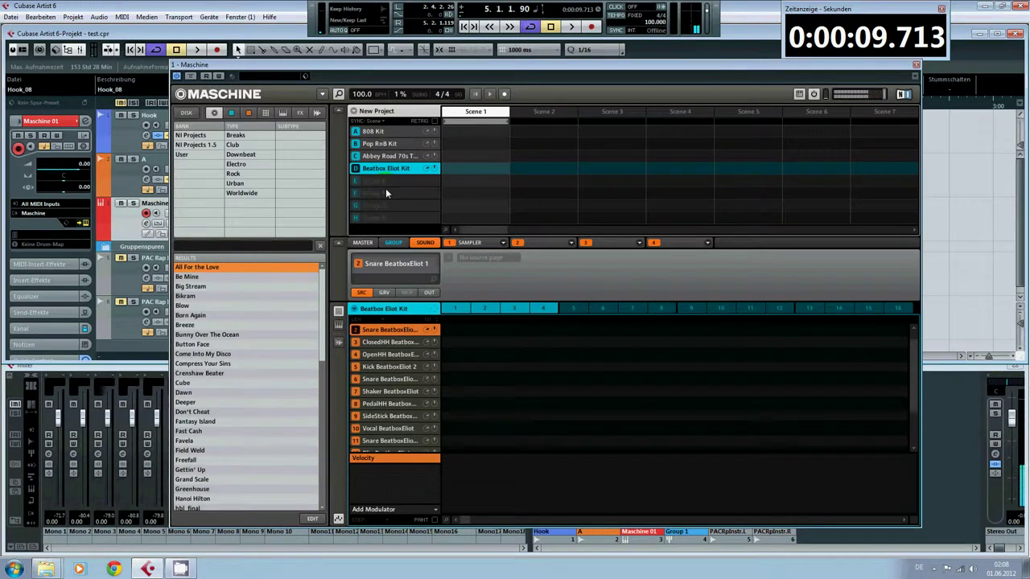
{"action": "left_click", "coordinate": [392, 132]}
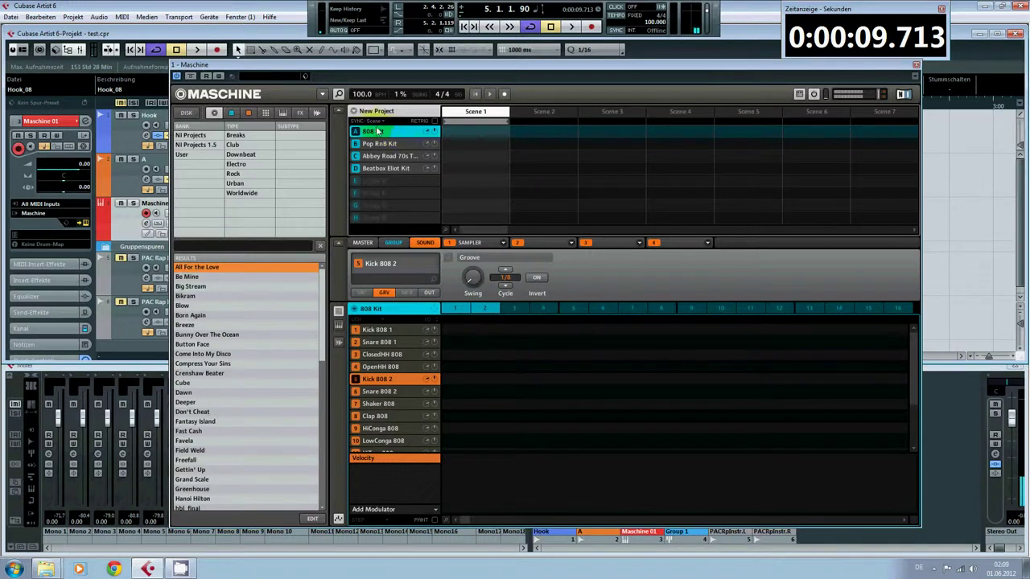
- Assign pattern 1 of the 808 Kit to Scene 1 and play it briefly in sync with the project
{"action": "left_click", "coordinate": [457, 311]}
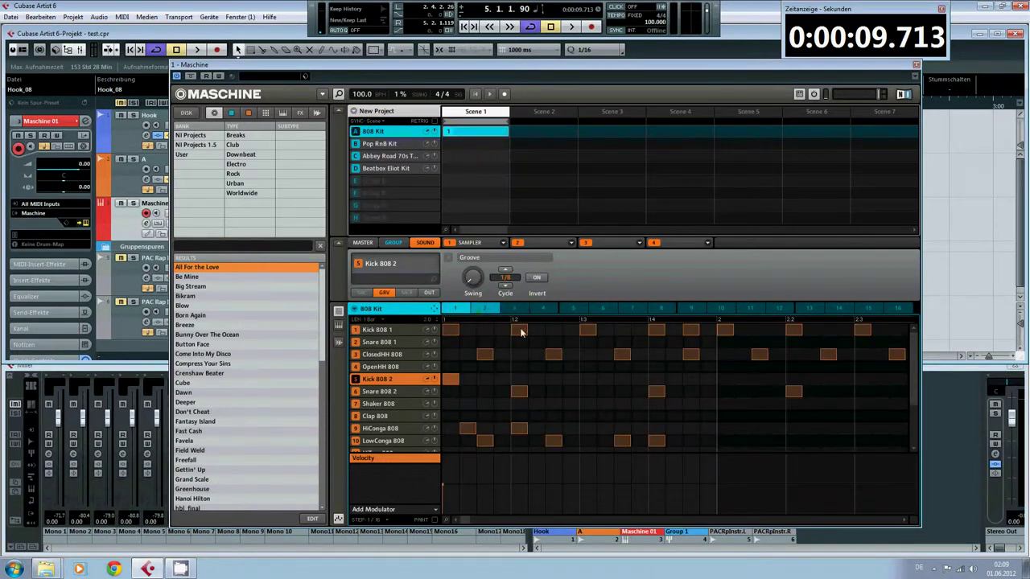
{"action": "key", "text": "space"}
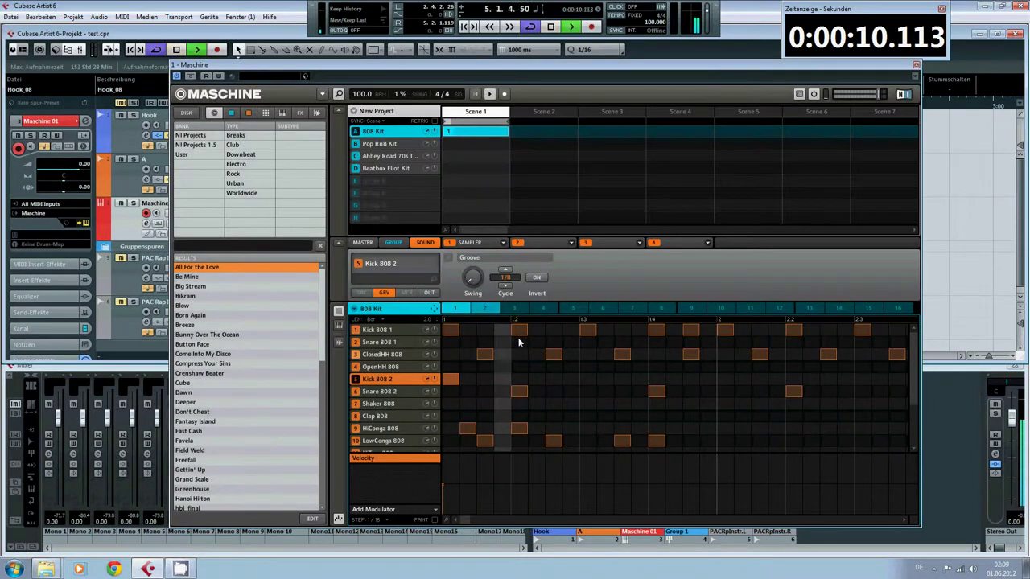
{"action": "key", "text": "space"}
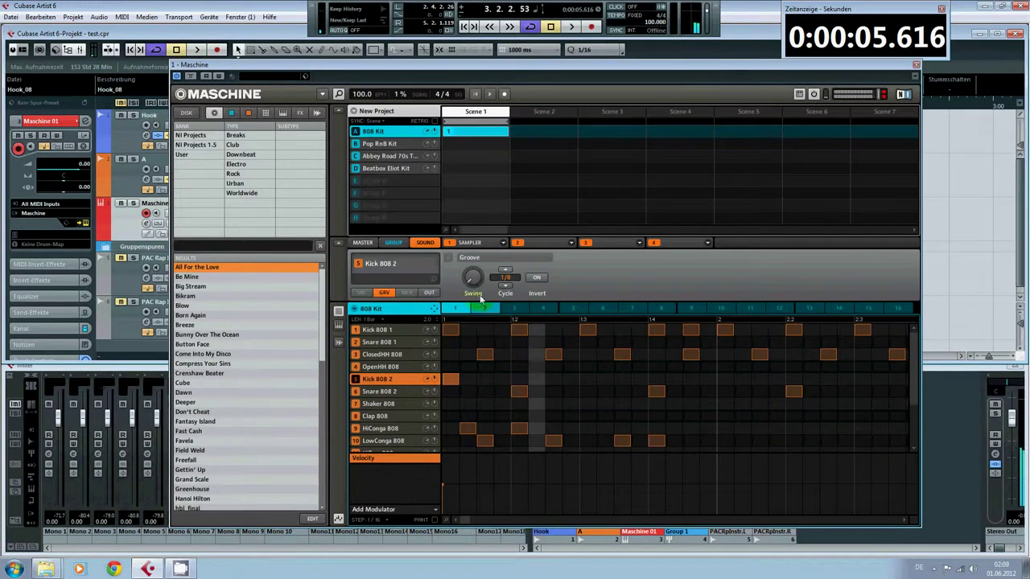
- Move the Maschine editor aside to expose the tracks, play the loop with the 808 pattern, and move the editor back
{"action": "left_click_drag", "start_coordinate": [370, 75], "coordinate": [610, 81]}
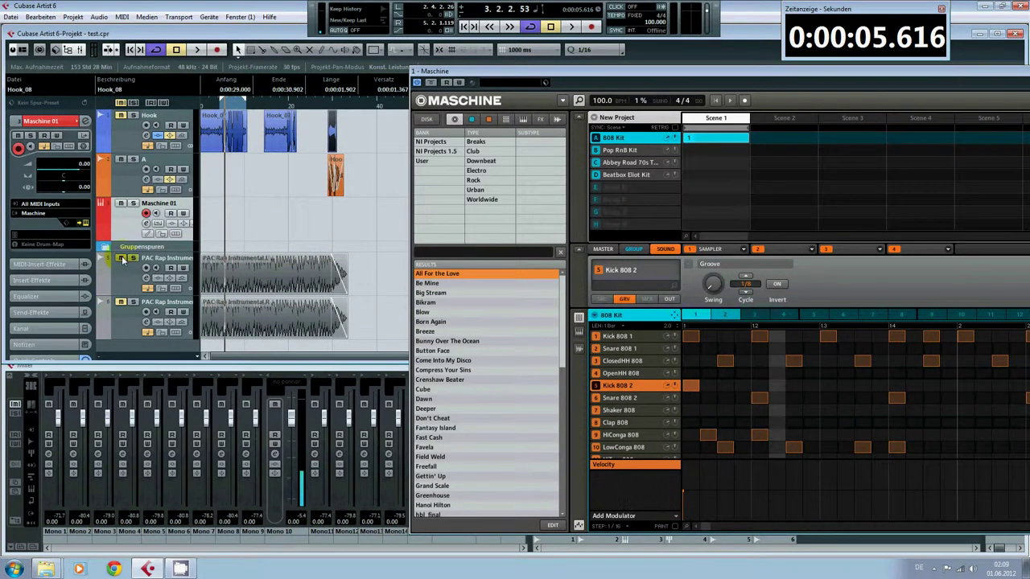
{"action": "key", "text": "space"}
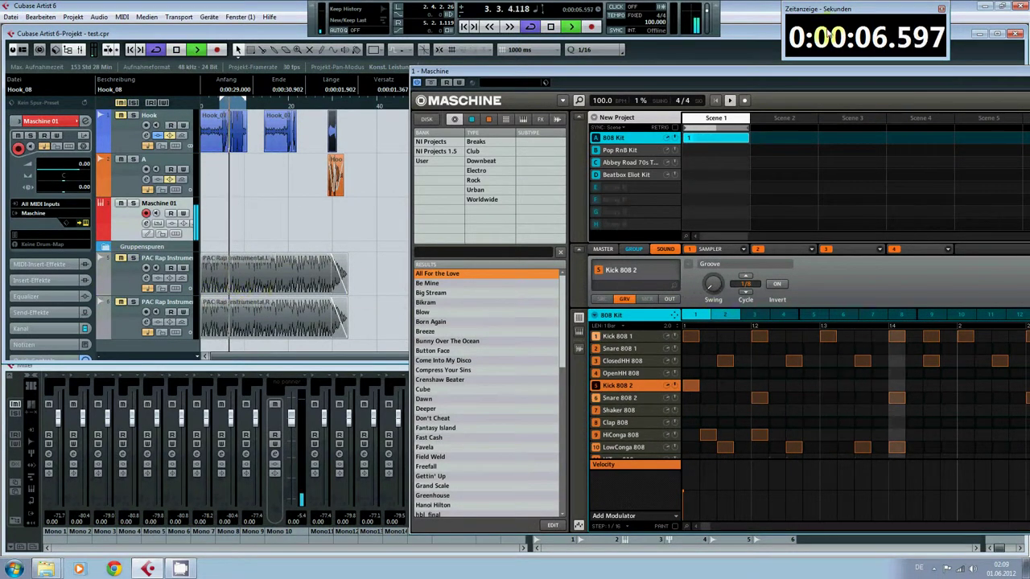
{"action": "left_click_drag", "start_coordinate": [741, 71], "coordinate": [468, 72]}
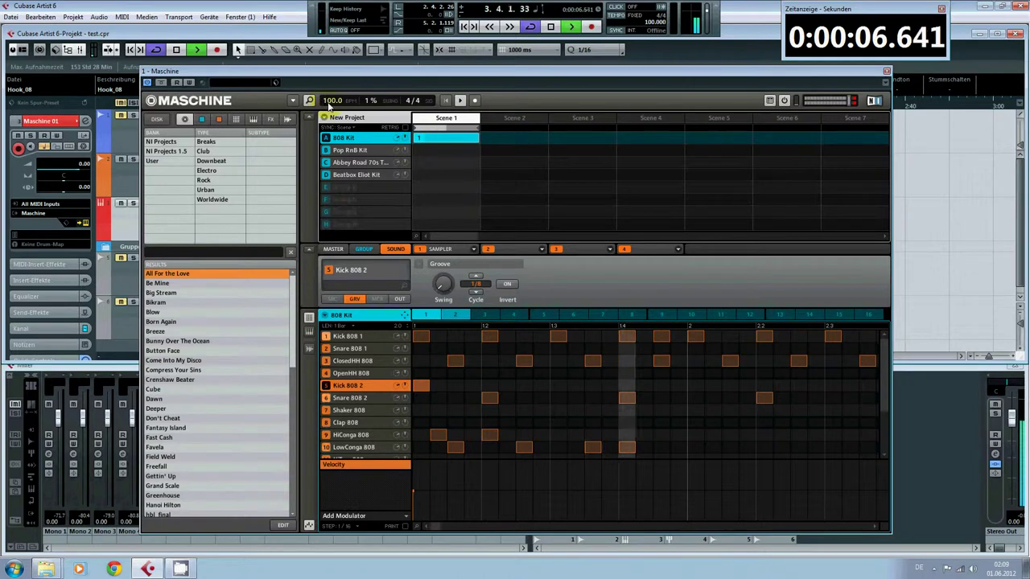
- Stop playback, move the Maschine editor down off the track area, set the project tempo to 120 BPM, and play again
{"action": "key", "text": "space"}
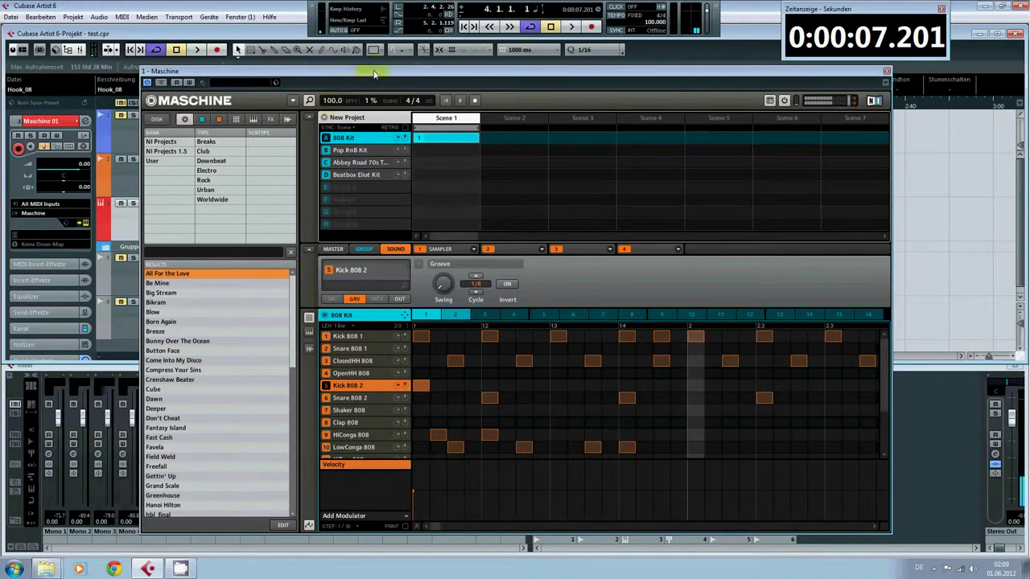
{"action": "left_click_drag", "start_coordinate": [374, 74], "coordinate": [369, 138]}
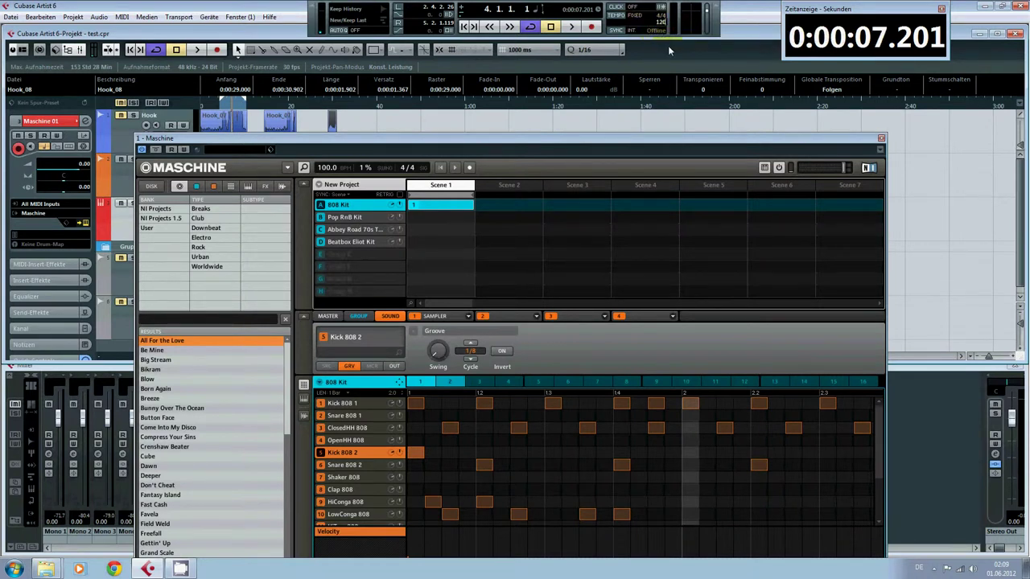
{"action": "key", "text": "space"}
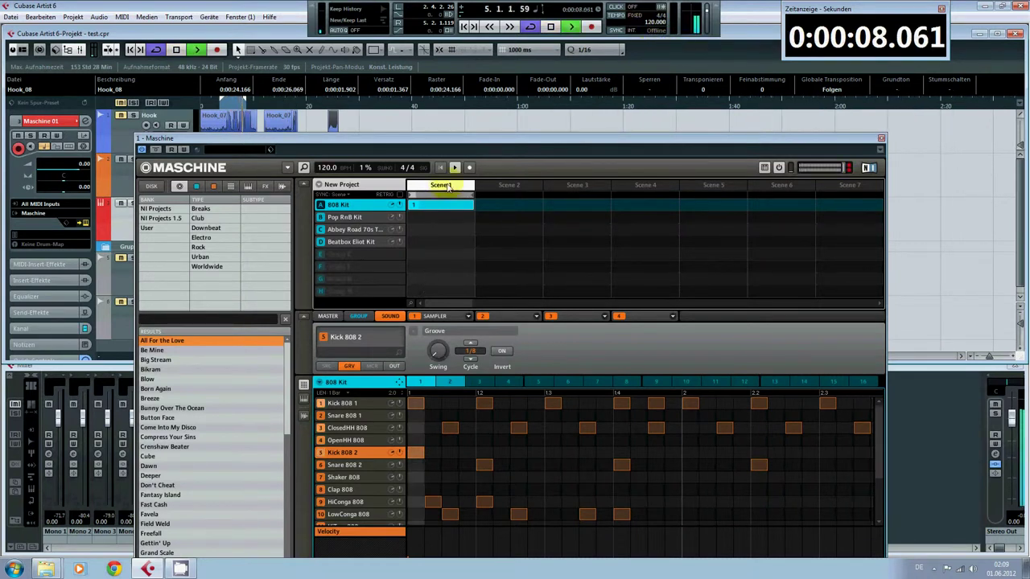
- Move the Maschine editor clear of the tracks, reposition the playhead, turn off loop playback, and play on with the 808 pattern
{"action": "left_click_drag", "start_coordinate": [471, 139], "coordinate": [472, 252]}
{"action": "left_click", "coordinate": [475, 107]}
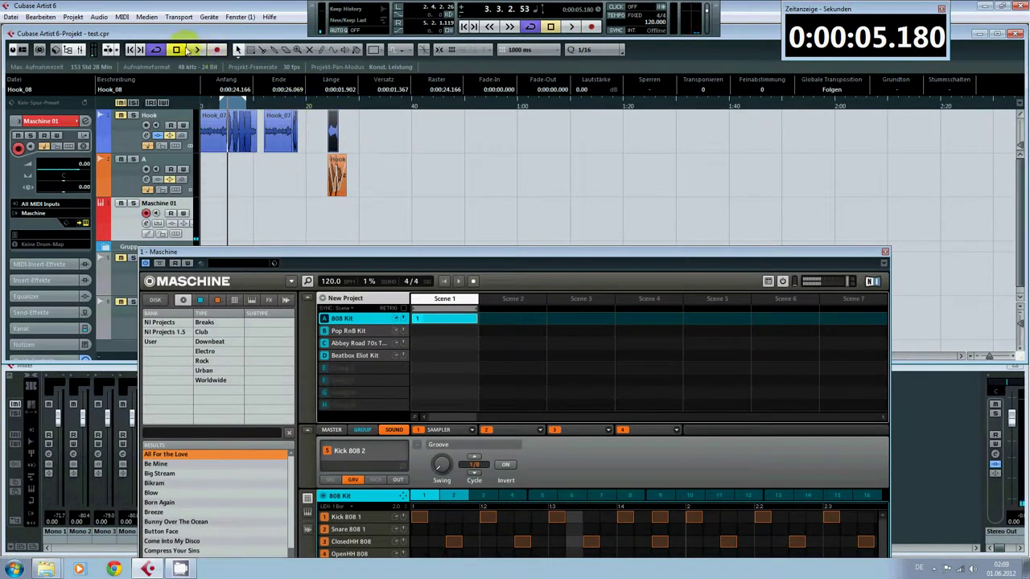
{"action": "mouse_move", "coordinate": [380, 250]}
{"action": "left_mouse_down"}
{"action": "mouse_move", "coordinate": [390, 216]}
{"action": "mouse_move", "coordinate": [543, 176]}
{"action": "mouse_move", "coordinate": [544, 146]}
{"action": "left_mouse_up"}
{"action": "key", "text": "space"}
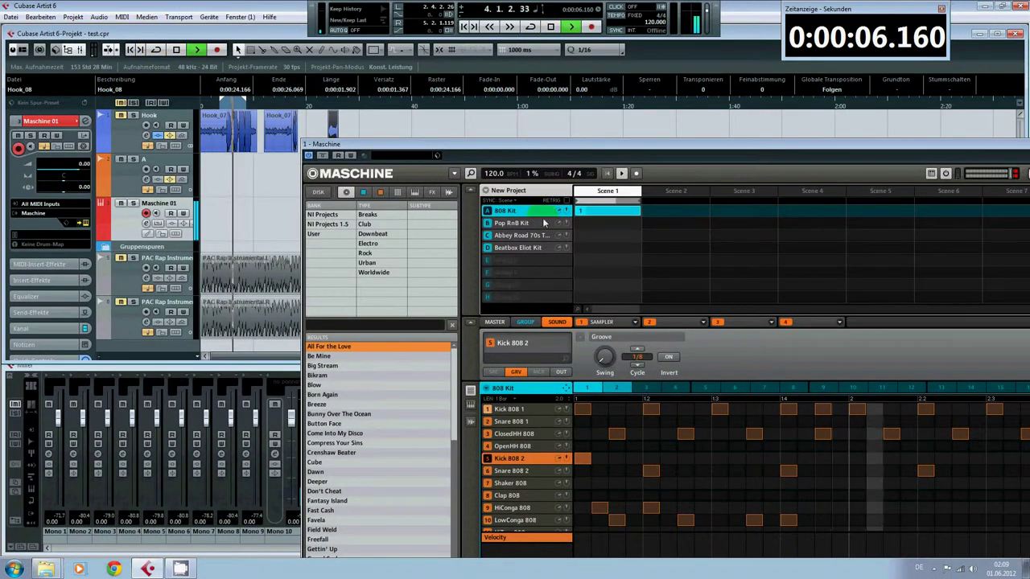
- Audition pattern 2 of the 808 Kit in Scene 1, stop playback, and assign the empty pattern 3 instead
{"action": "left_click", "coordinate": [616, 389]}
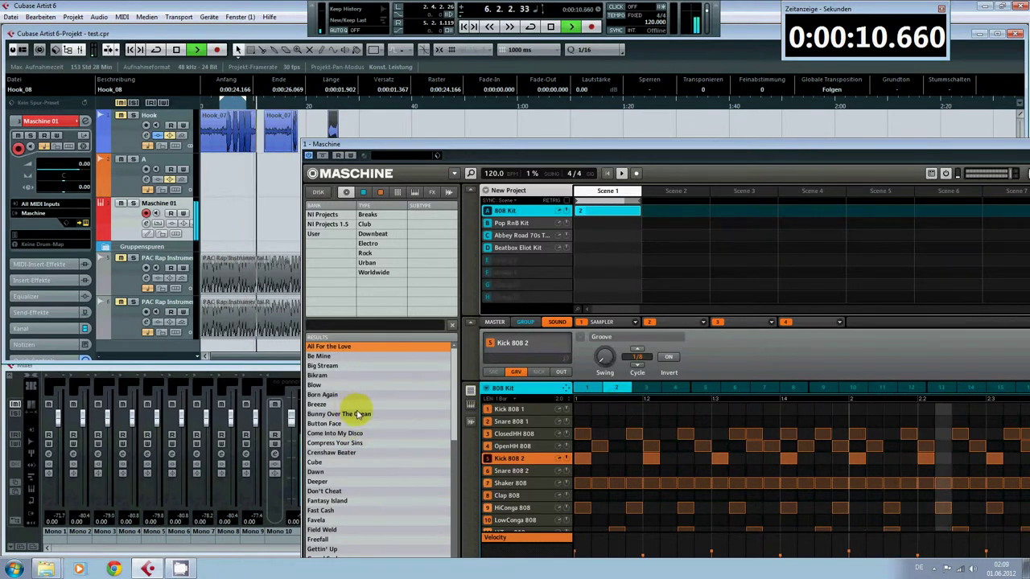
{"action": "key", "text": "space"}
{"action": "left_click", "coordinate": [646, 389]}
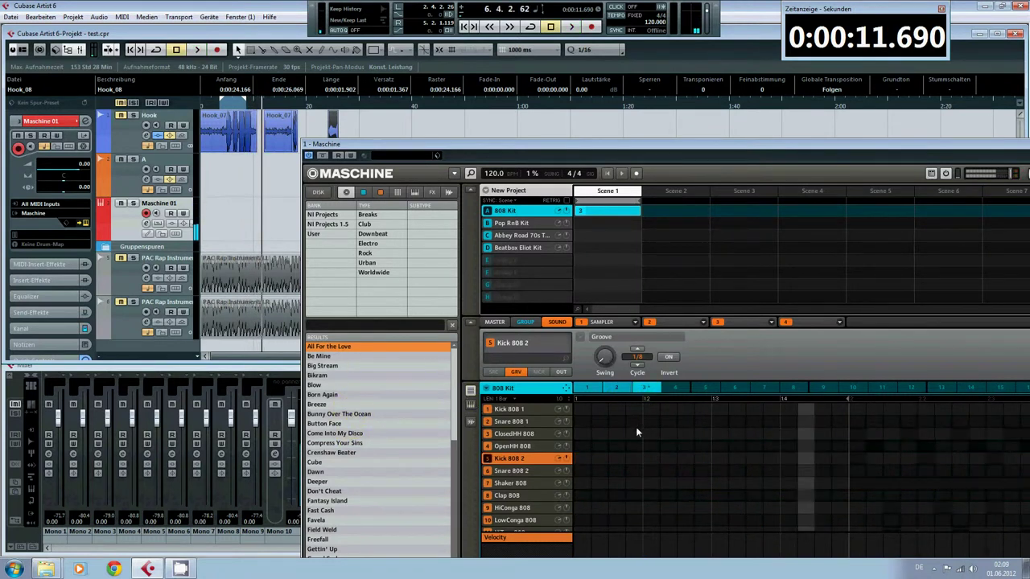
- Return the playhead to the project start, arm recording in Maschine, and record a Snare 808 1 and Kick 808 2 take into pattern 3
{"action": "left_click_drag", "start_coordinate": [264, 105], "coordinate": [172, 105]}
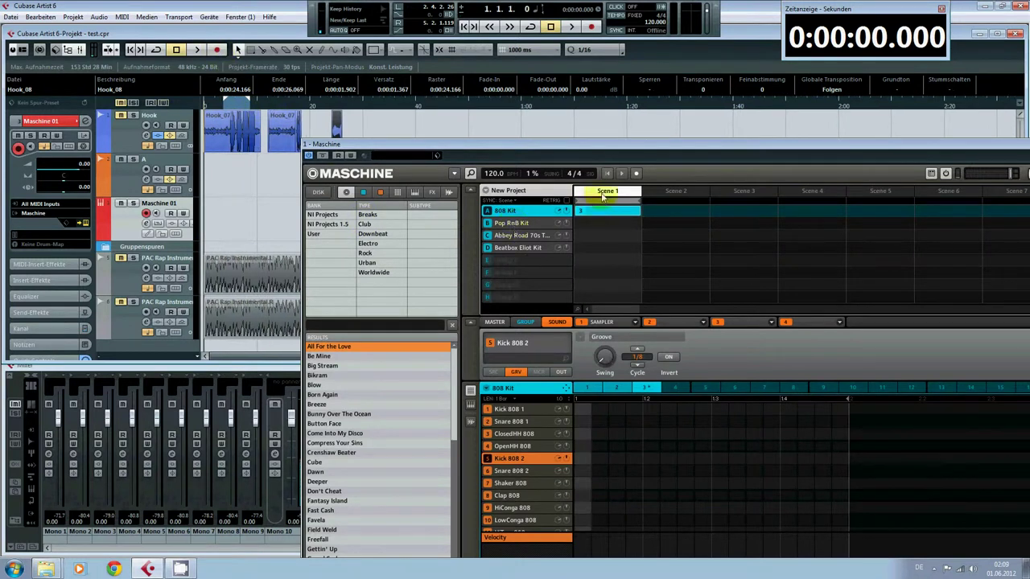
{"action": "left_click", "coordinate": [636, 174]}
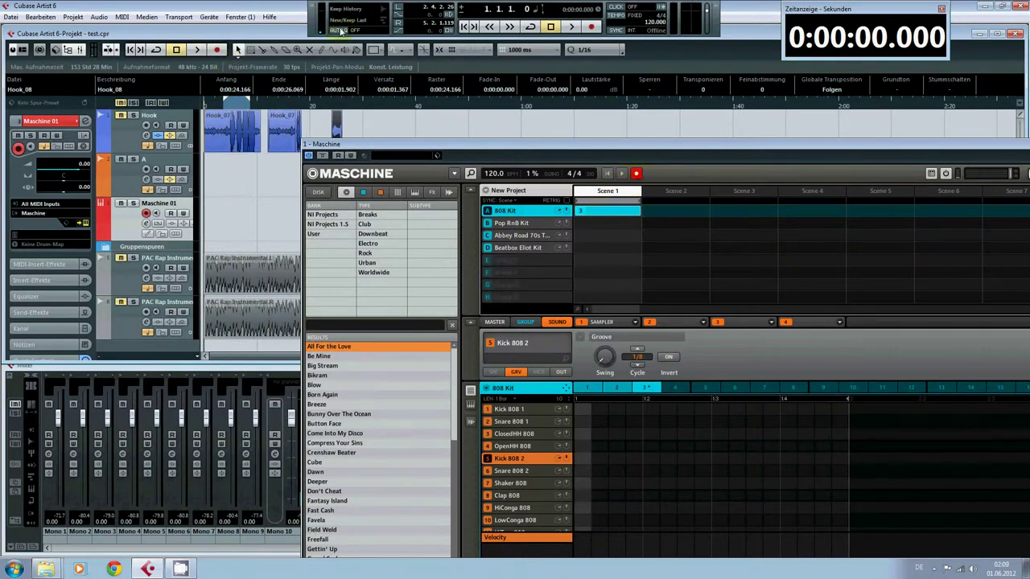
{"action": "left_click", "coordinate": [217, 50]}
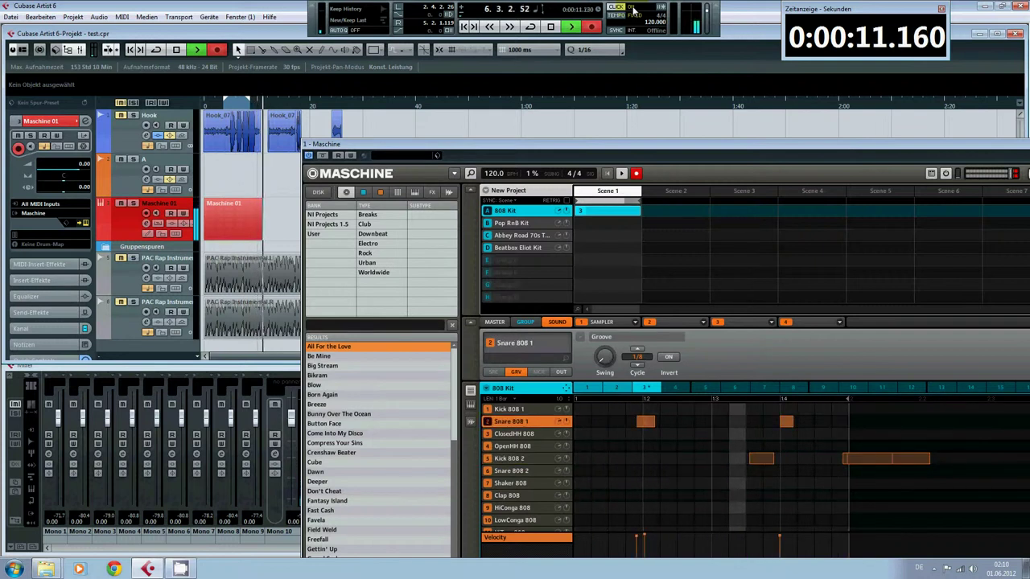
{"action": "key", "text": "space"}
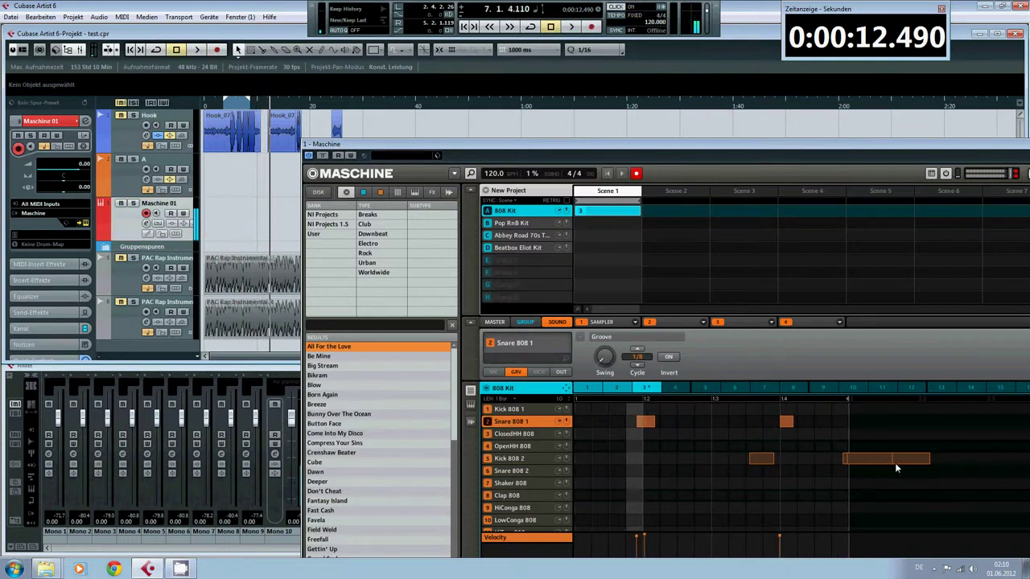
- Delete all recorded notes from pattern 3 and extend the pattern's length to 2 bars
{"action": "left_click_drag", "start_coordinate": [925, 488], "coordinate": [598, 403]}
{"action": "key", "text": "Delete"}
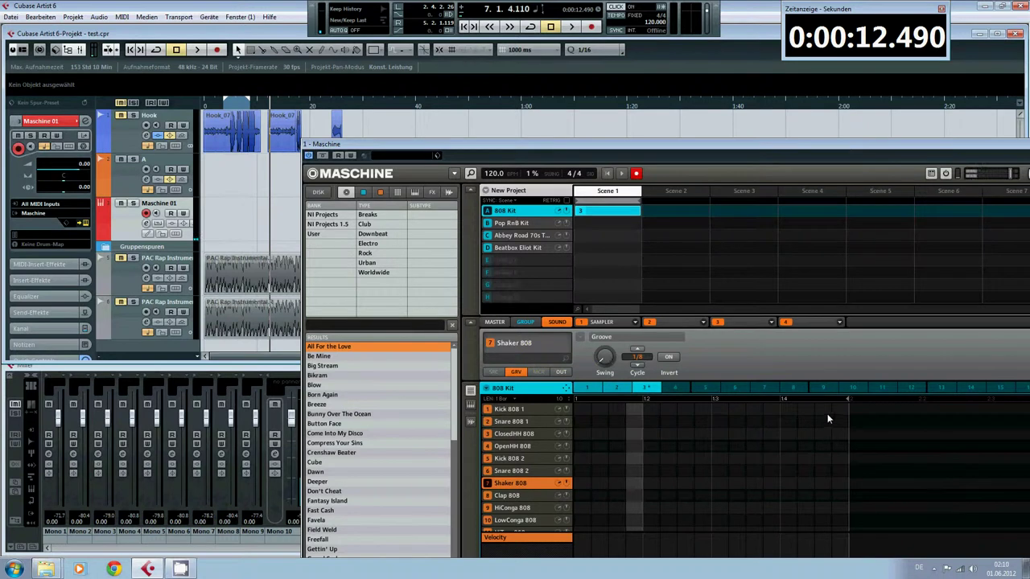
{"action": "mouse_move", "coordinate": [870, 406]}
{"action": "left_mouse_down"}
{"action": "mouse_move", "coordinate": [1024, 400]}
{"action": "mouse_move", "coordinate": [984, 398]}
{"action": "left_mouse_up"}
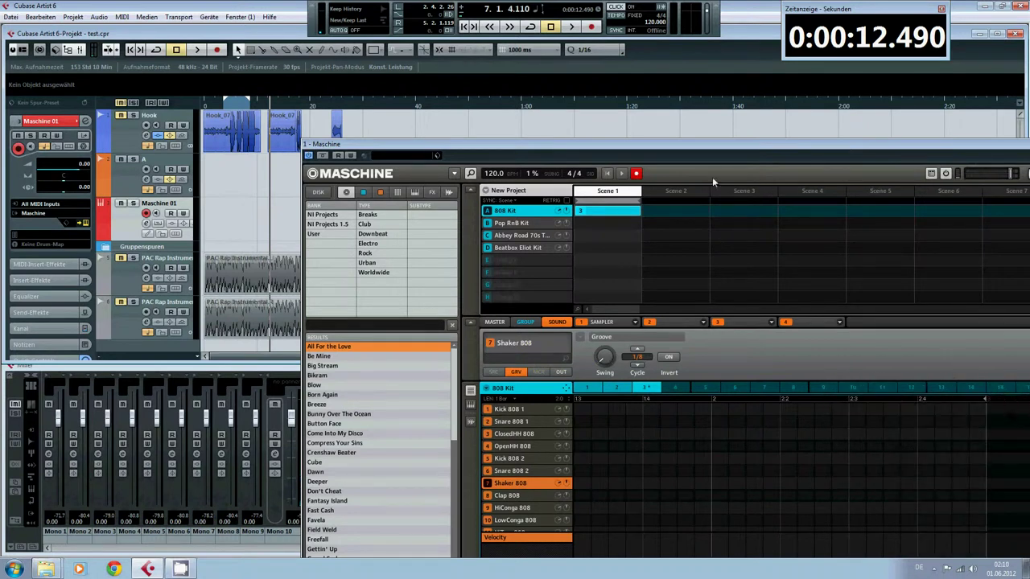
- Move the Maschine editor fully into view and record a Snare 808 1 and Kick 808 2 beat into pattern 3 from its start
{"action": "left_click_drag", "start_coordinate": [711, 147], "coordinate": [513, 87]}
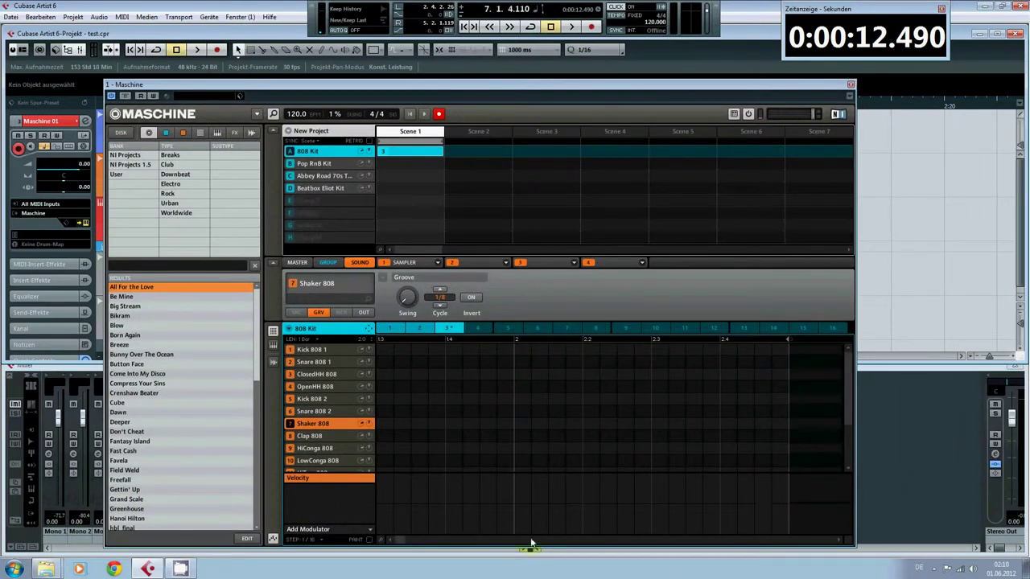
{"action": "left_click", "coordinate": [394, 541]}
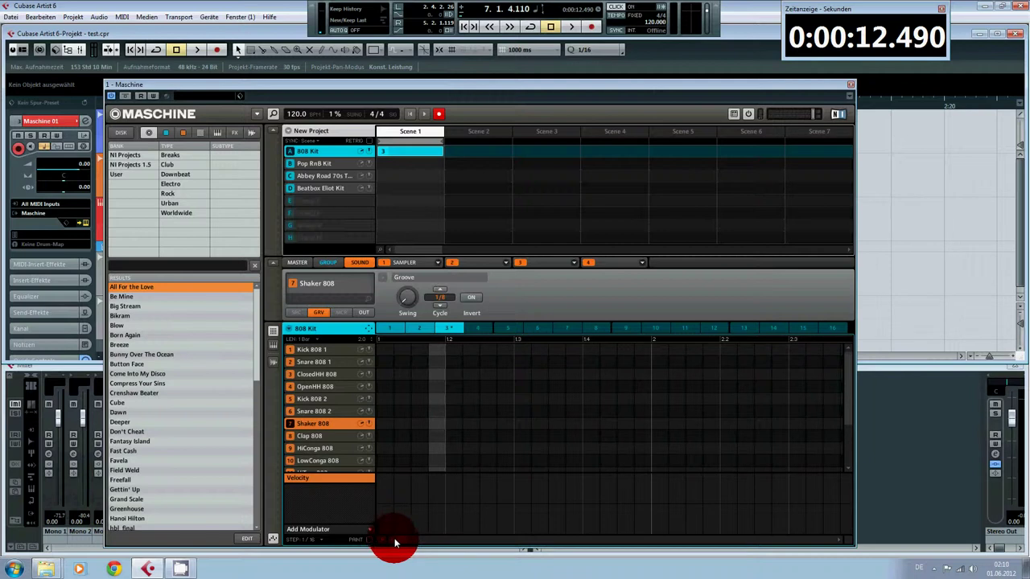
{"action": "left_click_drag", "start_coordinate": [396, 539], "coordinate": [388, 545]}
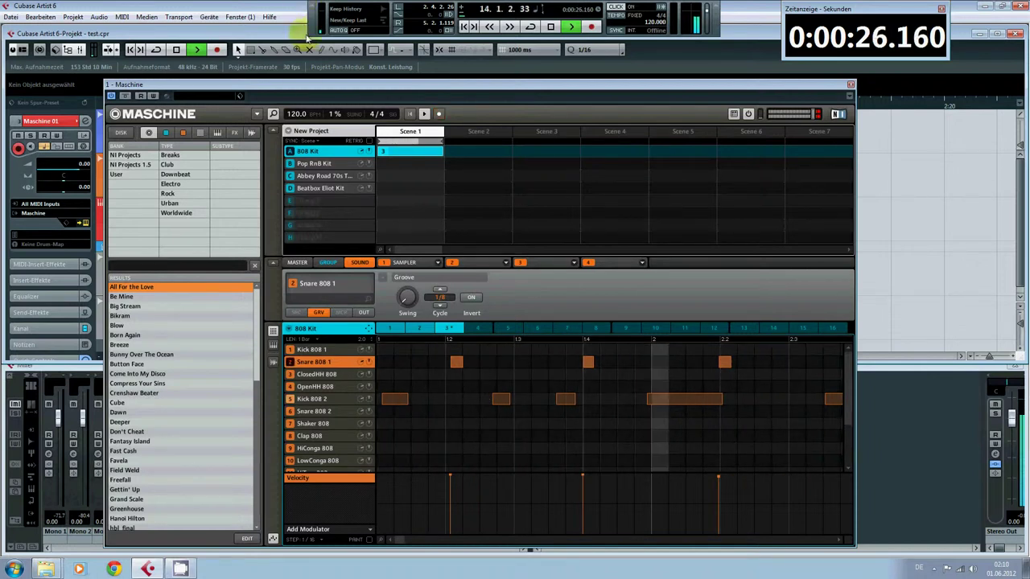
- Shift the second Kick 808 2 note of pattern 3 slightly earlier while it plays, select the Shaker 808 sound, and stop playback
{"action": "left_click_drag", "start_coordinate": [335, 84], "coordinate": [366, 61]}
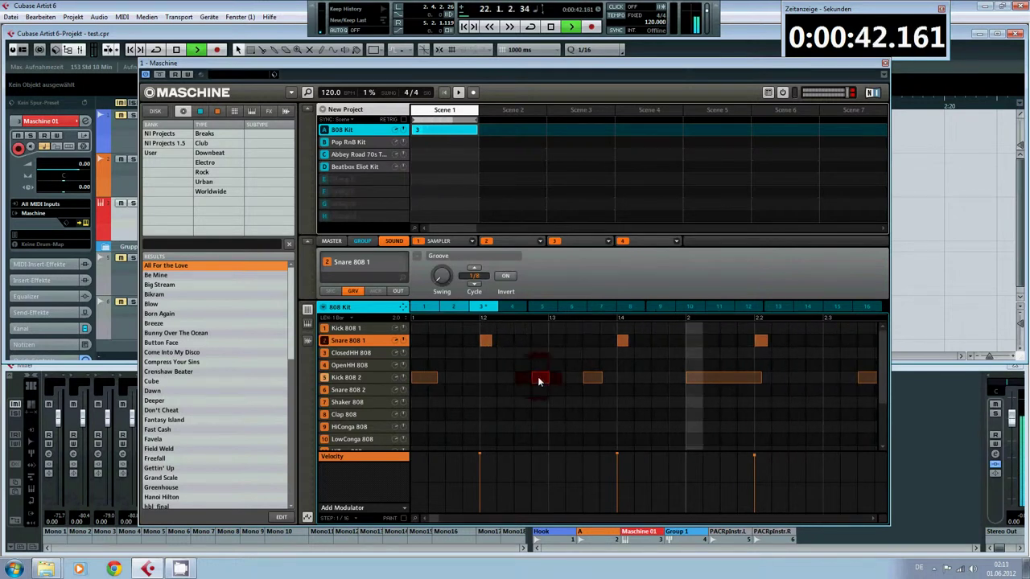
{"action": "left_click_drag", "start_coordinate": [538, 382], "coordinate": [526, 381]}
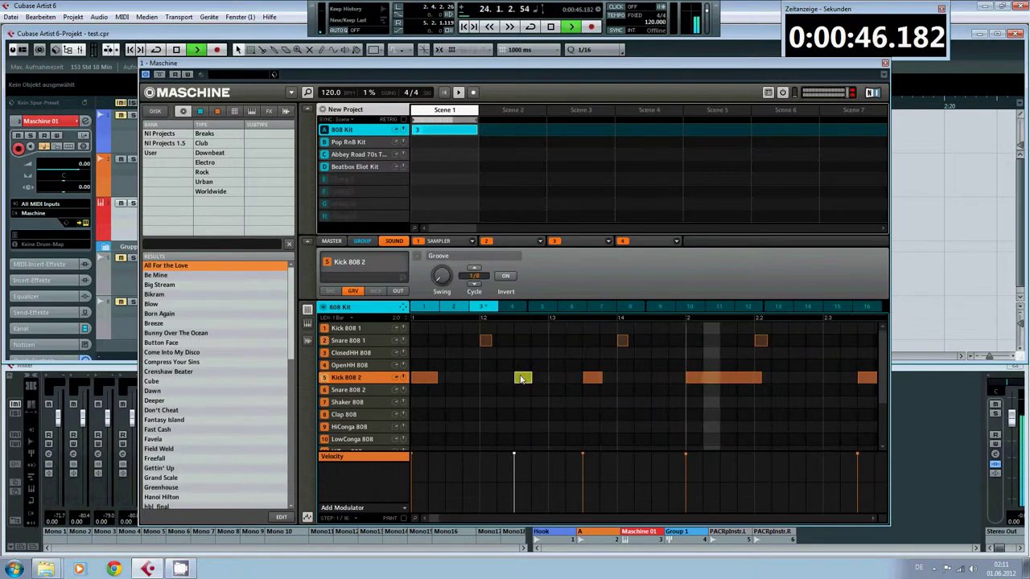
{"action": "left_click", "coordinate": [661, 390]}
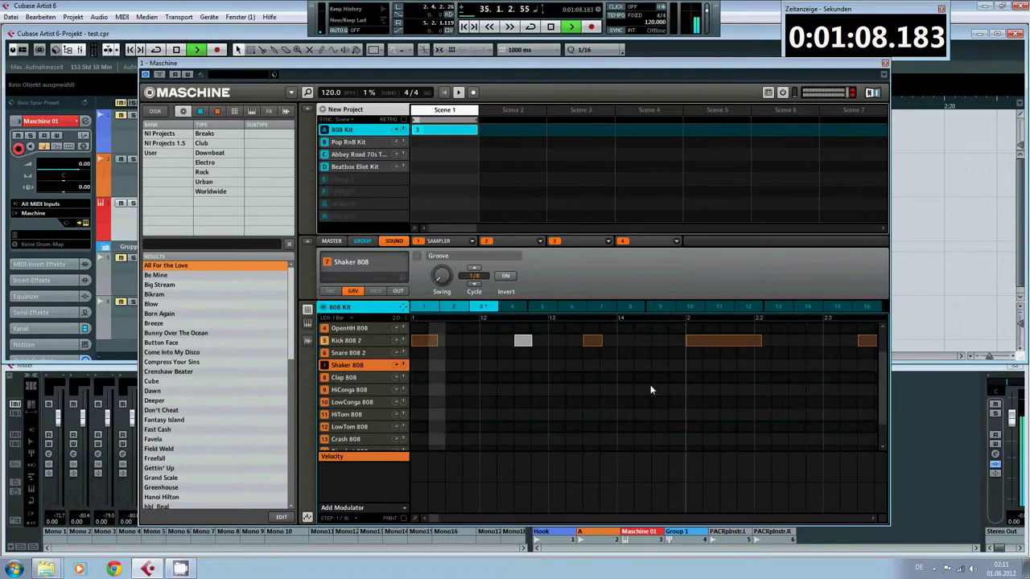
{"action": "key", "text": "space"}
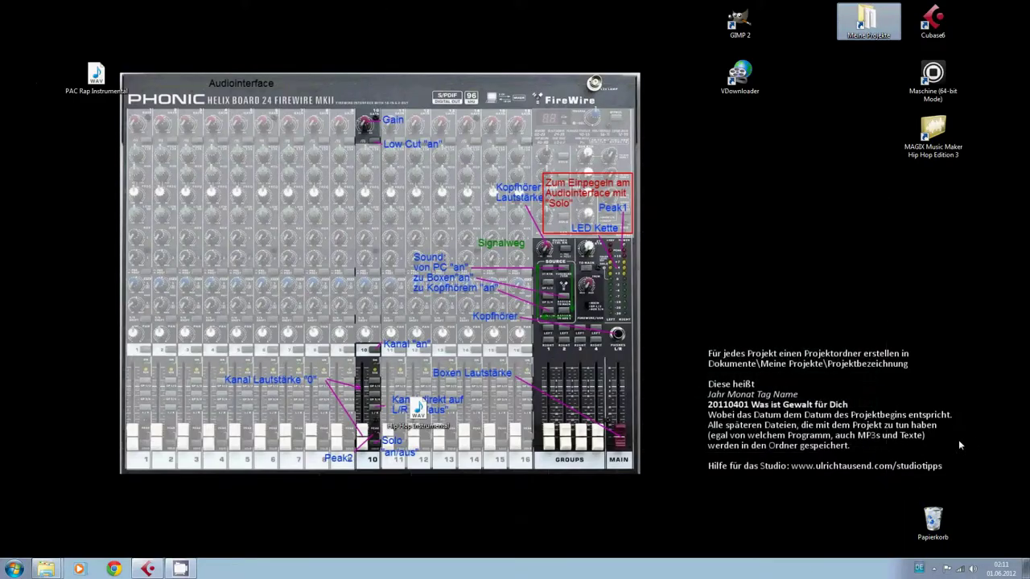
- Open the Meine Projekte folder from the desktop, look at its project files, and switch back to Cubase
{"action": "key", "text": "Return"}
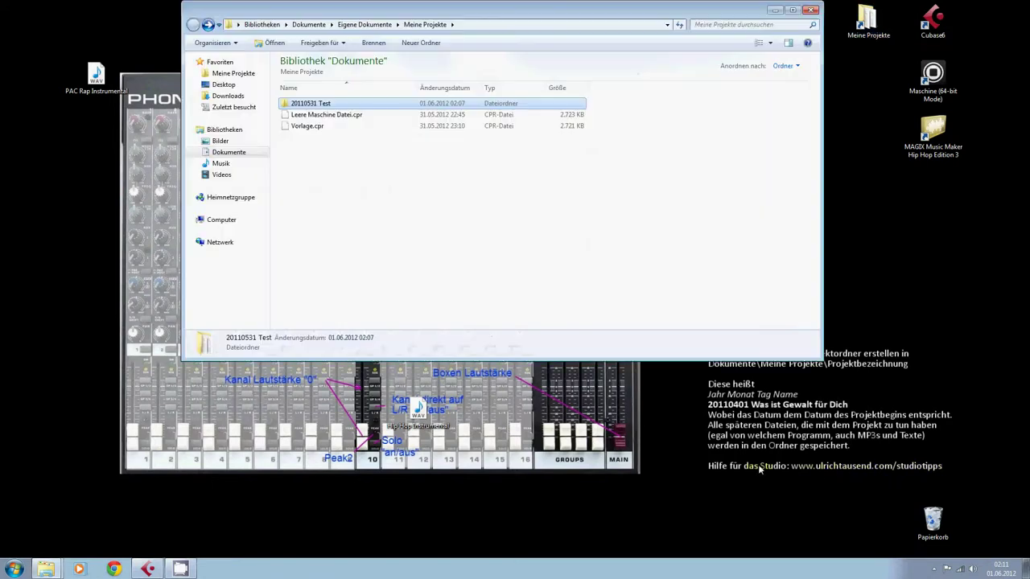
{"action": "key", "text": "alt+Tab"}
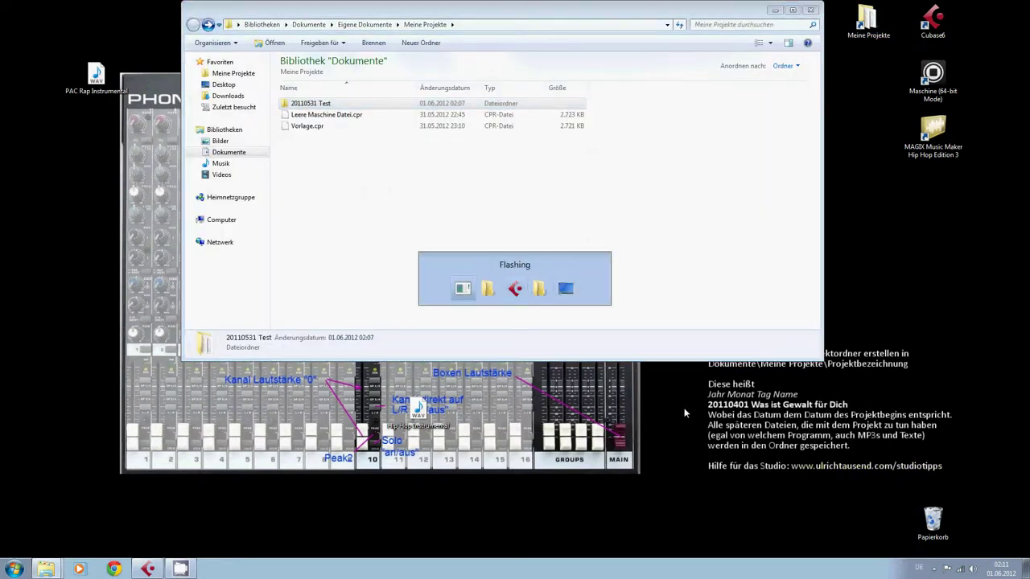
{"action": "key", "text": "alt+Tab"}
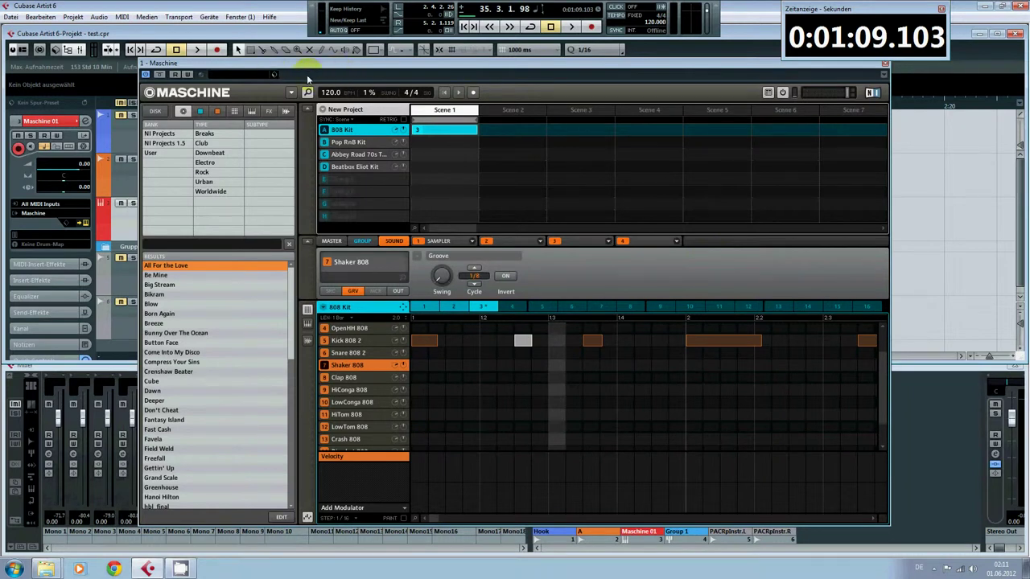
- Close the Maschine editor, minimize Cubase to show the project folder, and bring Cubase back
{"action": "left_click", "coordinate": [885, 65]}
{"action": "left_click", "coordinate": [984, 8]}
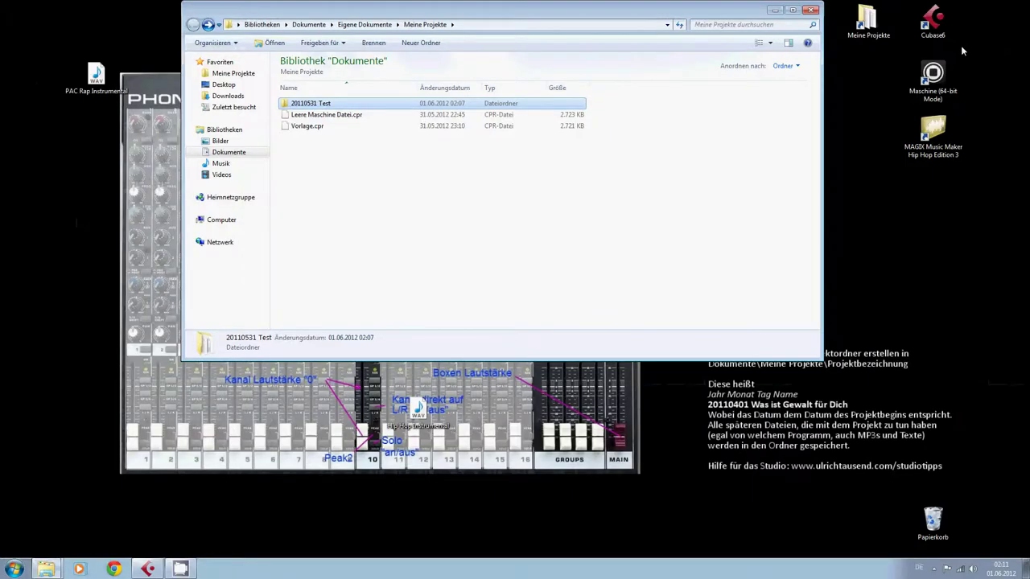
{"action": "left_click", "coordinate": [150, 569]}
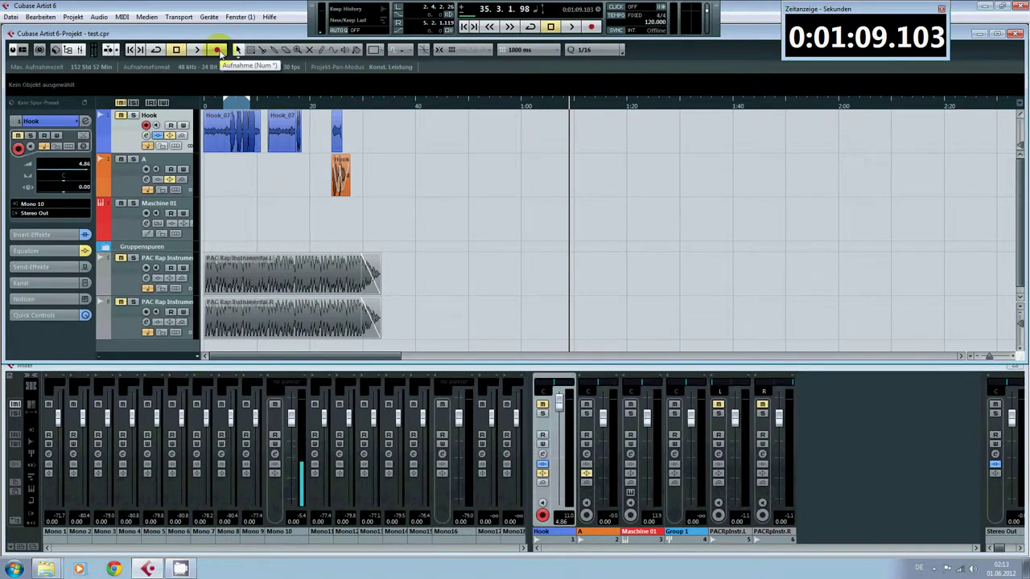
- Show the volume automation lanes of the Hook track and the upper PAC Rap Instrumental track
{"action": "right_click", "coordinate": [124, 142]}
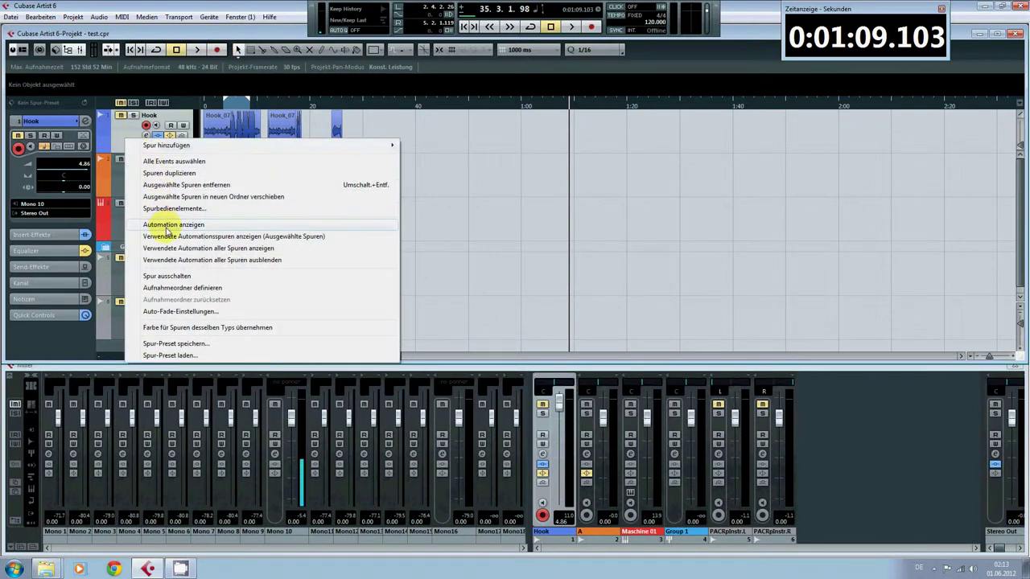
{"action": "left_click", "coordinate": [167, 228]}
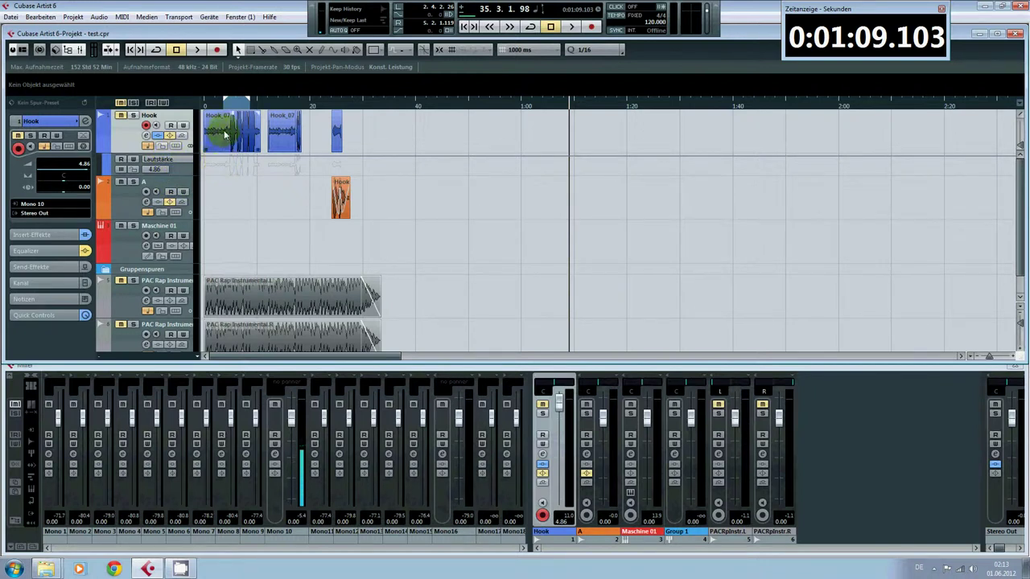
{"action": "scroll", "coordinate": [213, 183], "scroll_direction": "down", "scroll_amount": 1}
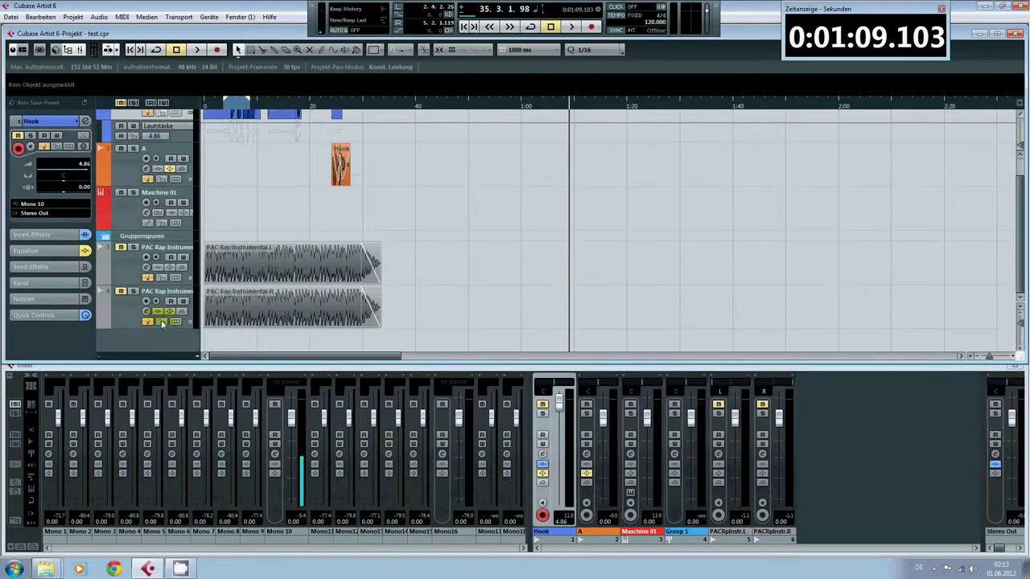
{"action": "left_click", "coordinate": [128, 274]}
{"action": "right_click", "coordinate": [127, 274]}
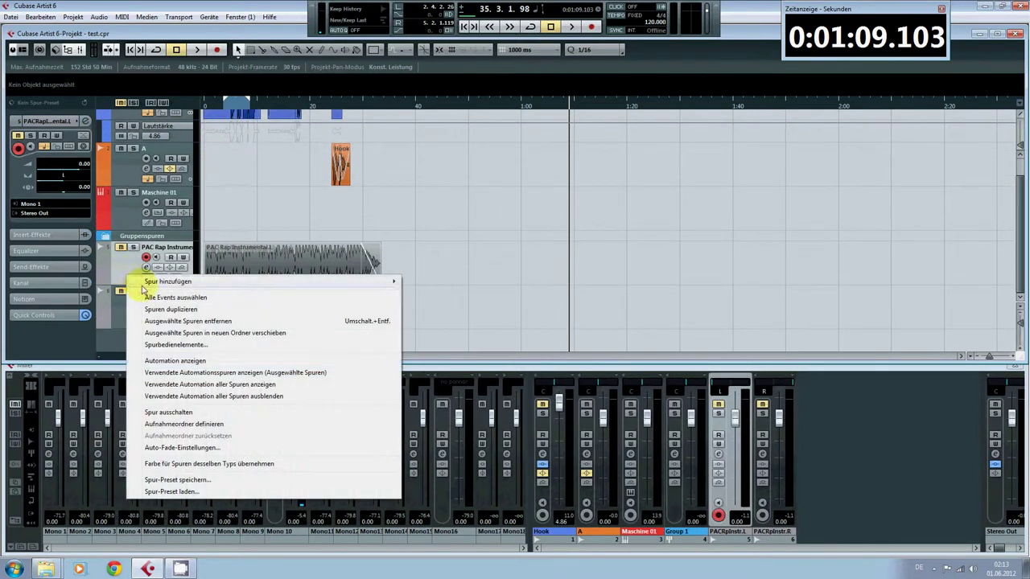
{"action": "left_click", "coordinate": [165, 361]}
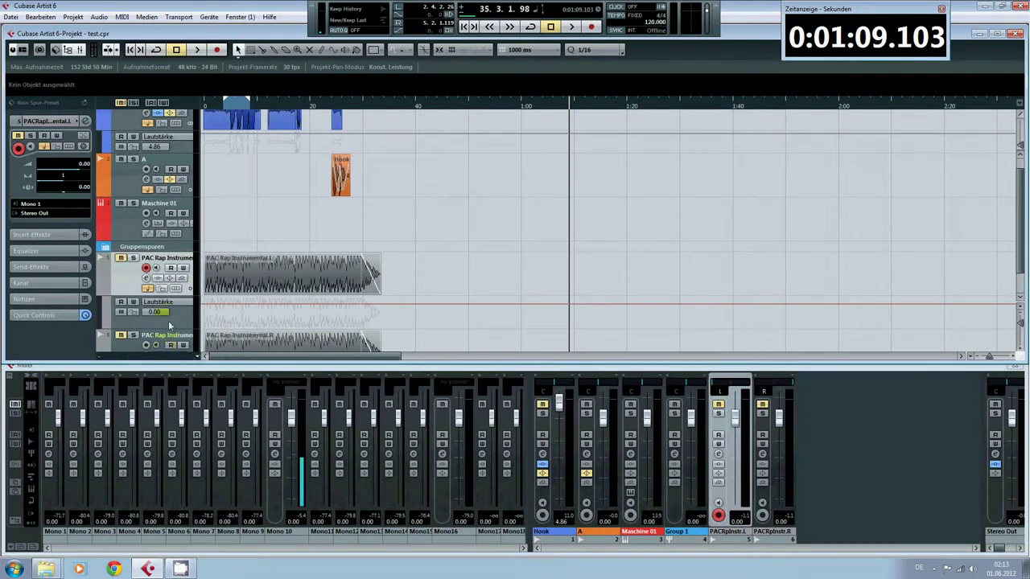
- Unmute the upper PAC Rap Instrumental track, play the project briefly from near the beginning, and select the Maschine 01 track
{"action": "scroll", "coordinate": [169, 325], "scroll_direction": "down", "scroll_amount": 2}
{"action": "scroll", "coordinate": [125, 293], "scroll_direction": "up", "scroll_amount": 3}
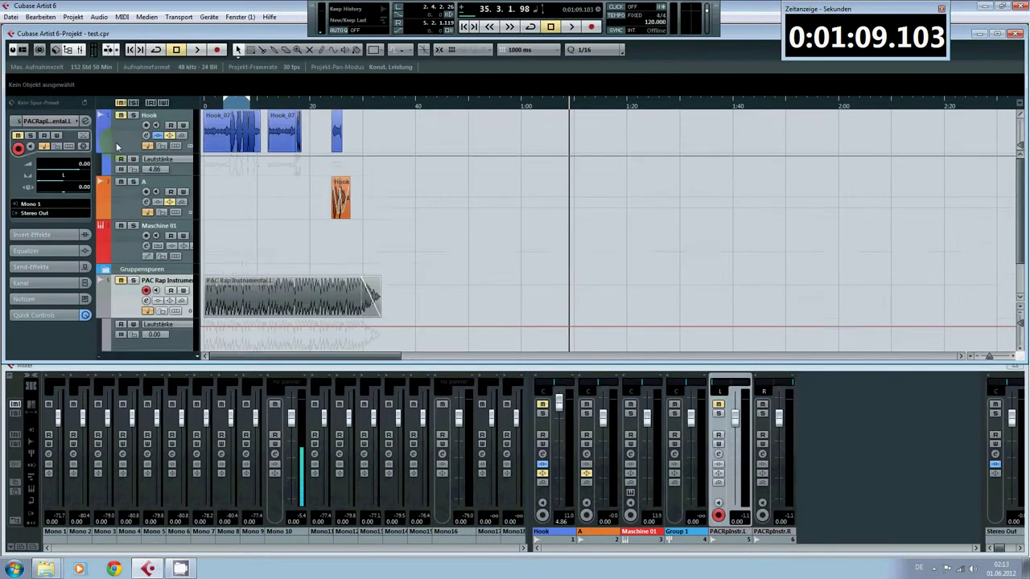
{"action": "scroll", "coordinate": [120, 117], "scroll_direction": "down", "scroll_amount": 3}
{"action": "scroll", "coordinate": [121, 117], "scroll_direction": "up", "scroll_amount": 2}
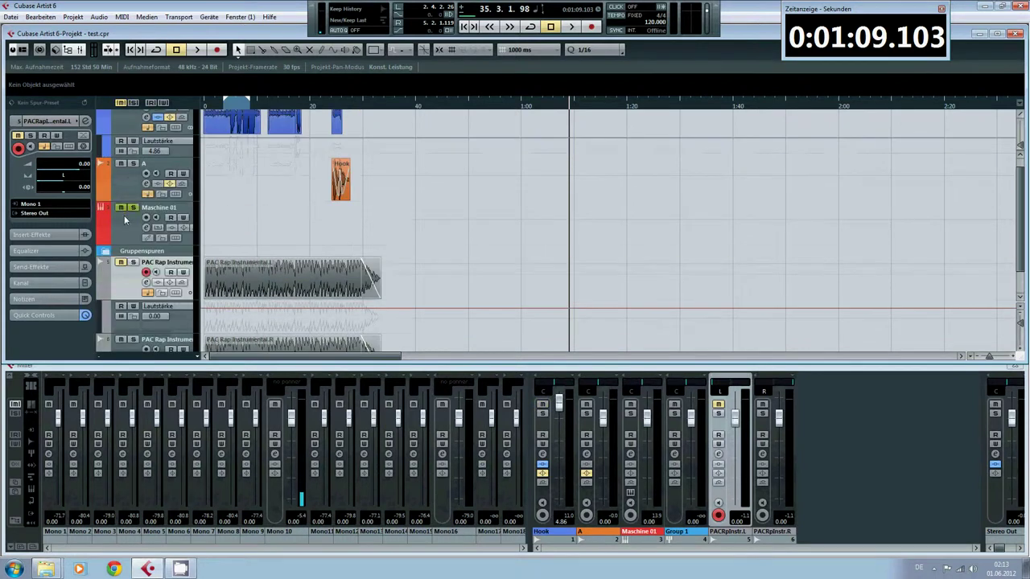
{"action": "left_click", "coordinate": [121, 261]}
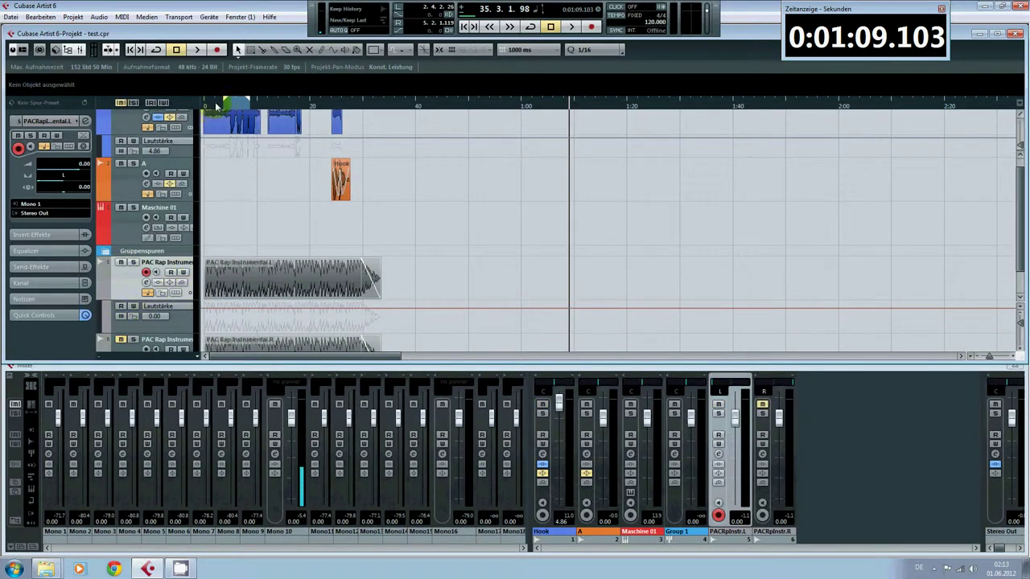
{"action": "left_click", "coordinate": [217, 105]}
{"action": "key", "text": "space"}
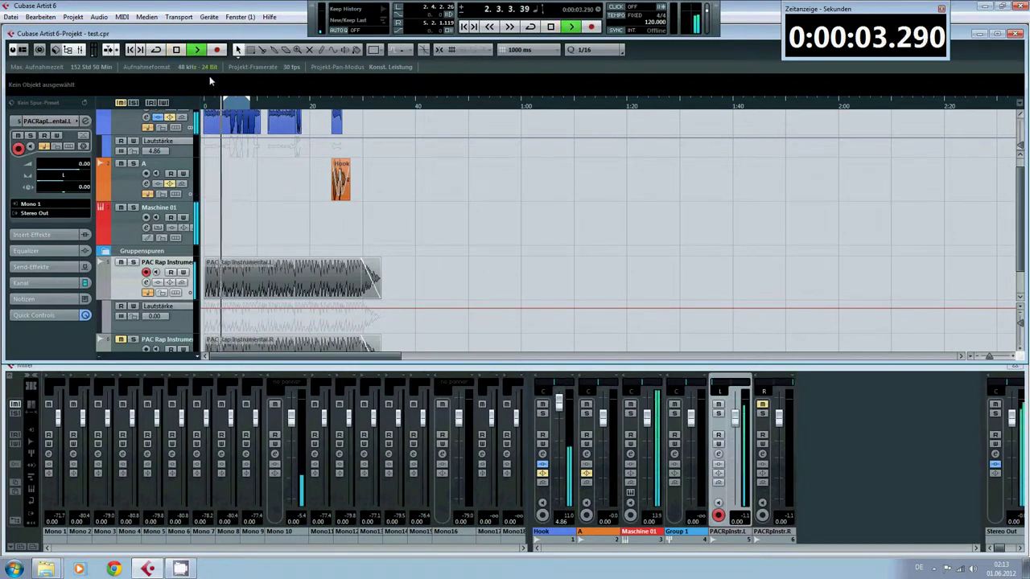
{"action": "key", "text": "space"}
{"action": "left_click", "coordinate": [125, 229]}
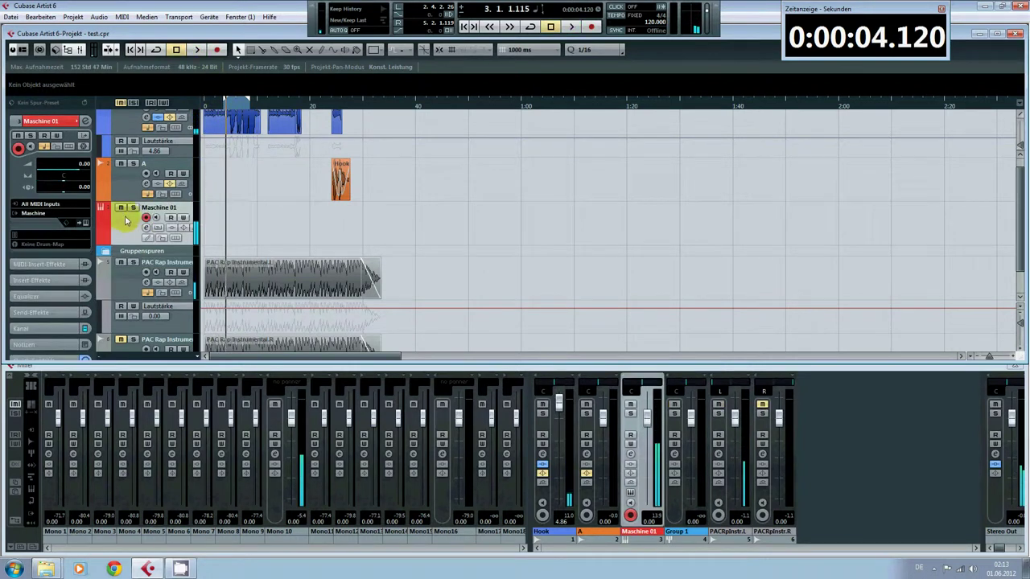
- Mute the Maschine 01 and Hook tracks, playing the project briefly to check the sound after each mute
{"action": "key", "text": "space"}
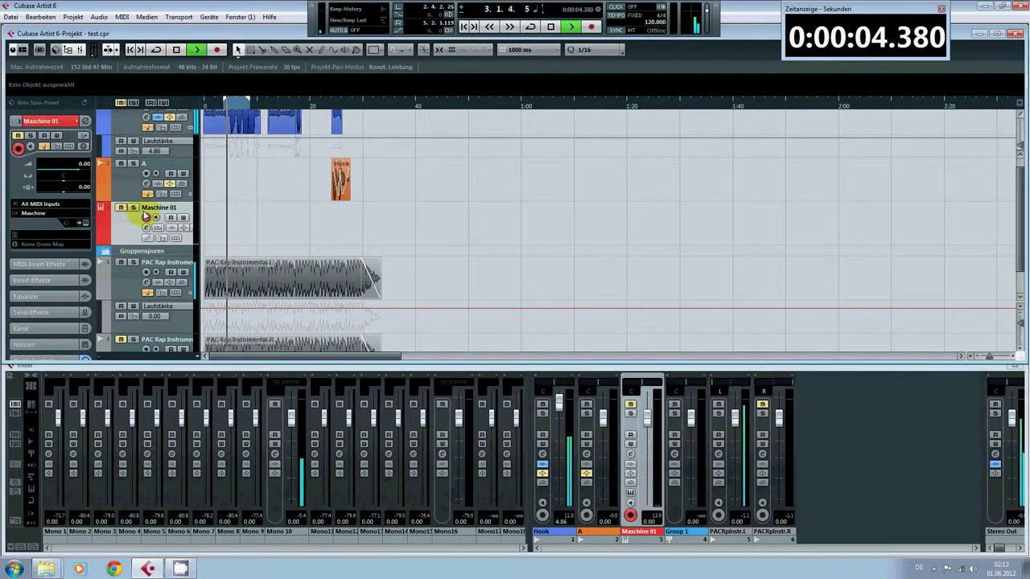
{"action": "key", "text": "space"}
{"action": "scroll", "coordinate": [256, 172], "scroll_direction": "up", "scroll_amount": 1}
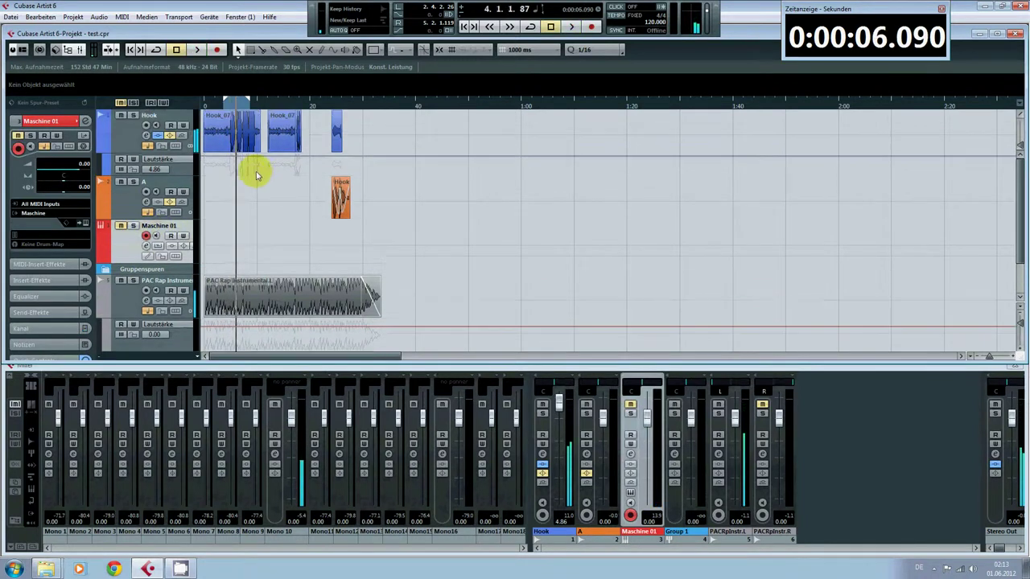
{"action": "left_click", "coordinate": [123, 118]}
{"action": "key", "text": "space"}
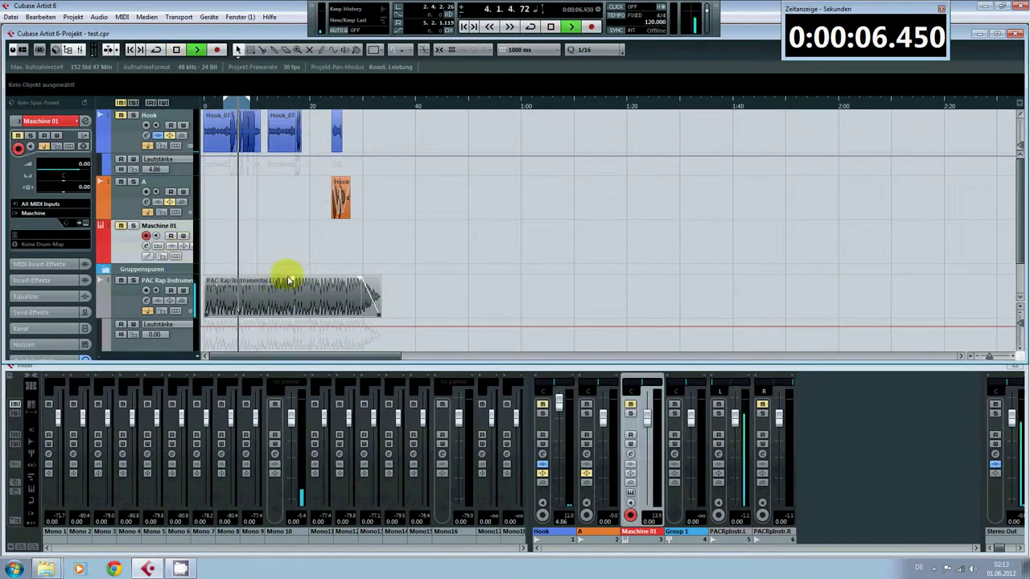
{"action": "key", "text": "space"}
- With the Draw tool, draw a smooth volume dip and a rapid zigzag in the upper PAC Rap Instrumental automation lane during playback
{"action": "scroll", "coordinate": [247, 296], "scroll_direction": "down", "scroll_amount": 1}
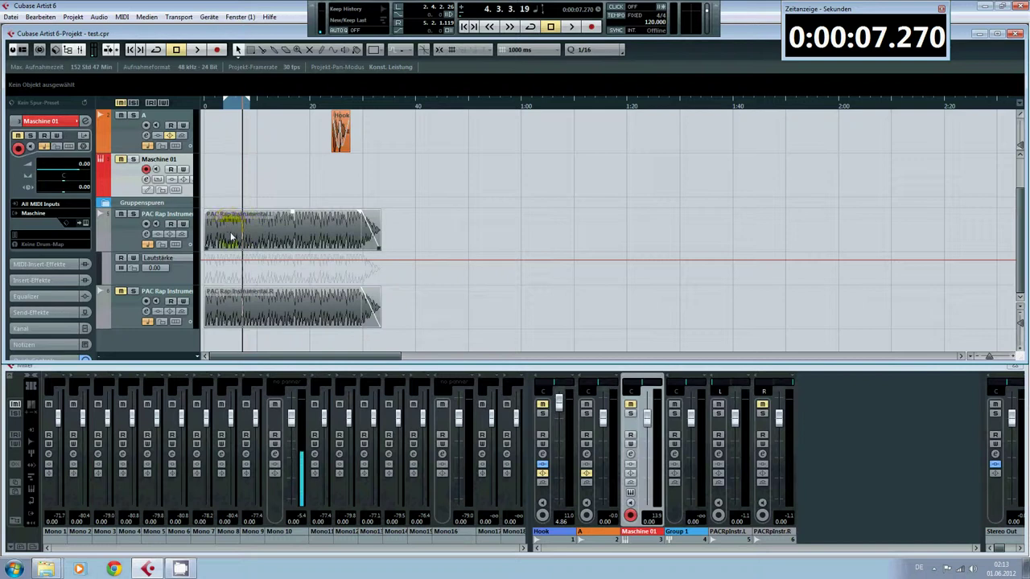
{"action": "right_click", "coordinate": [212, 269]}
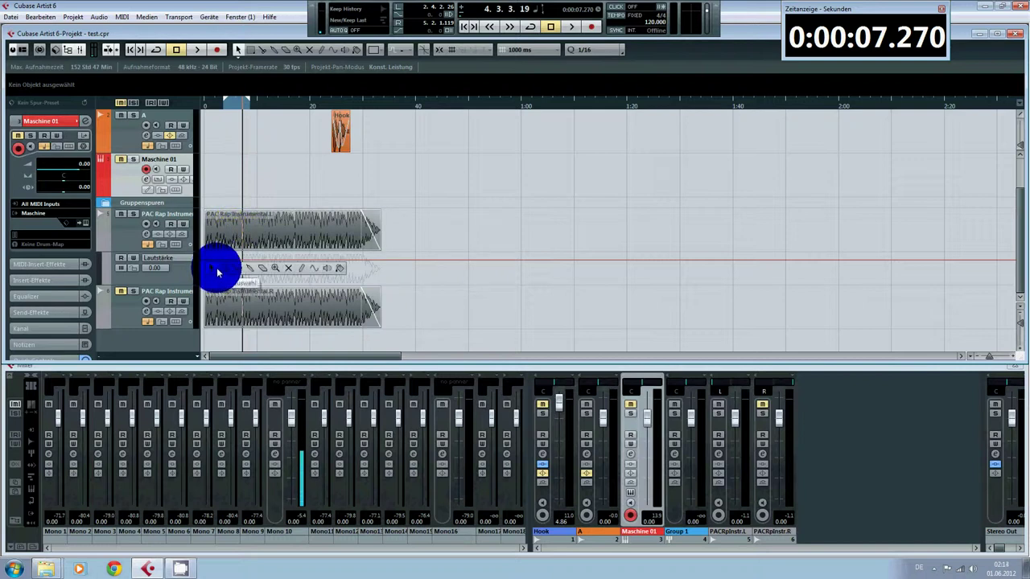
{"action": "left_click", "coordinate": [297, 275]}
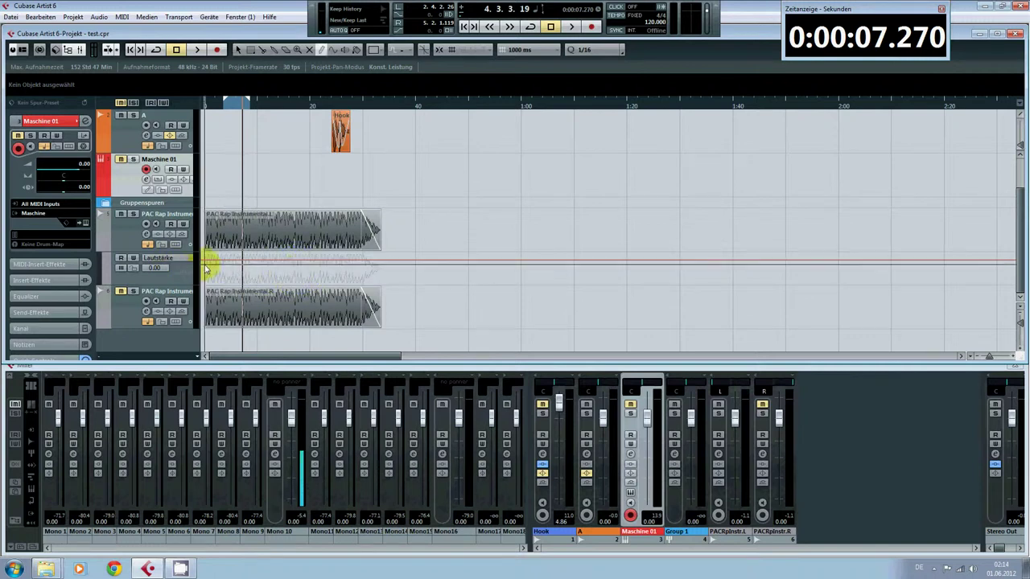
{"action": "key", "text": "space"}
{"action": "left_click", "coordinate": [246, 259]}
{"action": "mouse_move", "coordinate": [246, 259]}
{"action": "left_mouse_down"}
{"action": "mouse_move", "coordinate": [298, 279]}
{"action": "mouse_move", "coordinate": [311, 259]}
{"action": "left_mouse_up"}
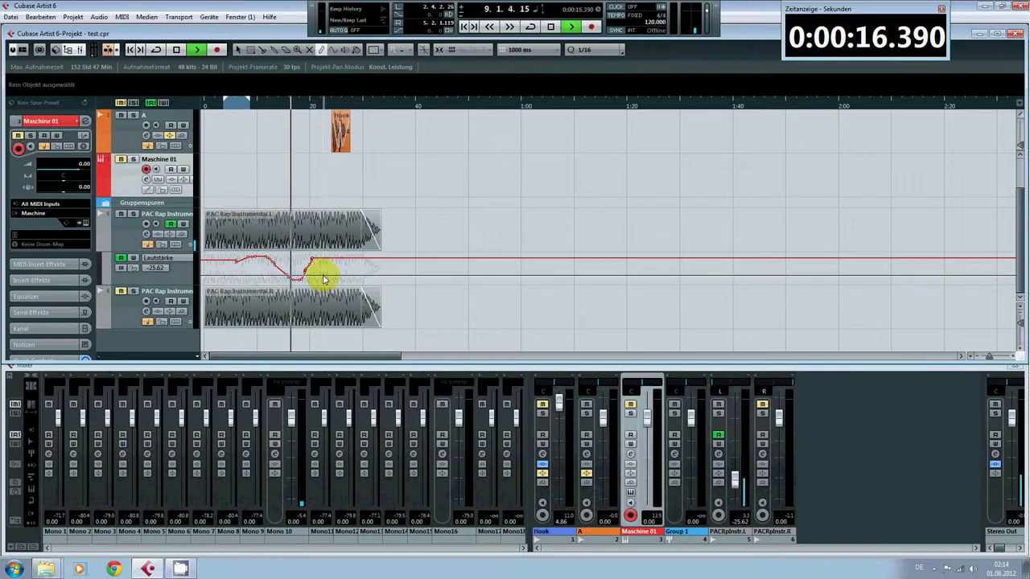
{"action": "mouse_move", "coordinate": [326, 259]}
{"action": "left_mouse_down"}
{"action": "mouse_move", "coordinate": [331, 276]}
{"action": "mouse_move", "coordinate": [338, 262]}
{"action": "left_mouse_up"}
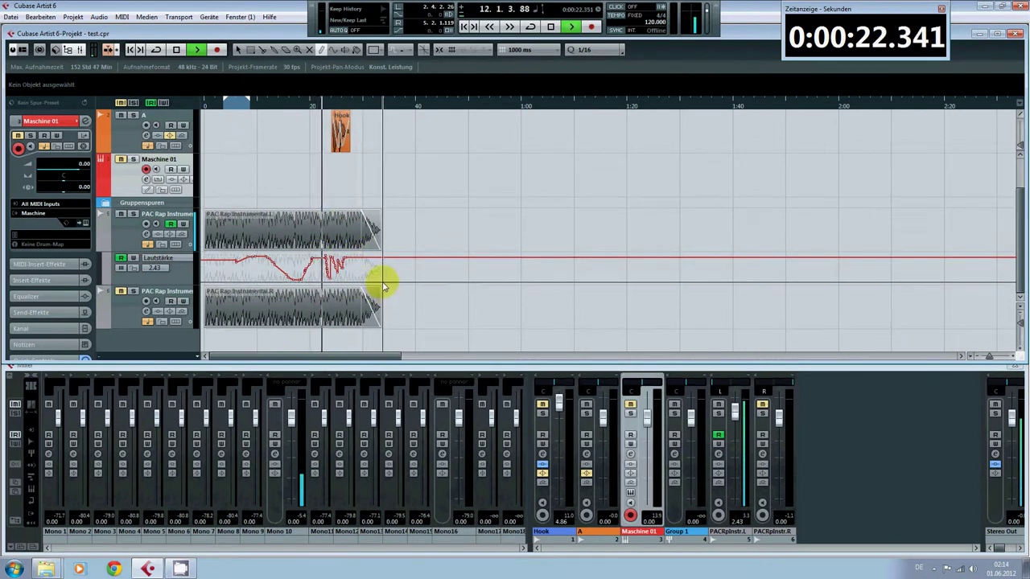
{"action": "key", "text": "space"}
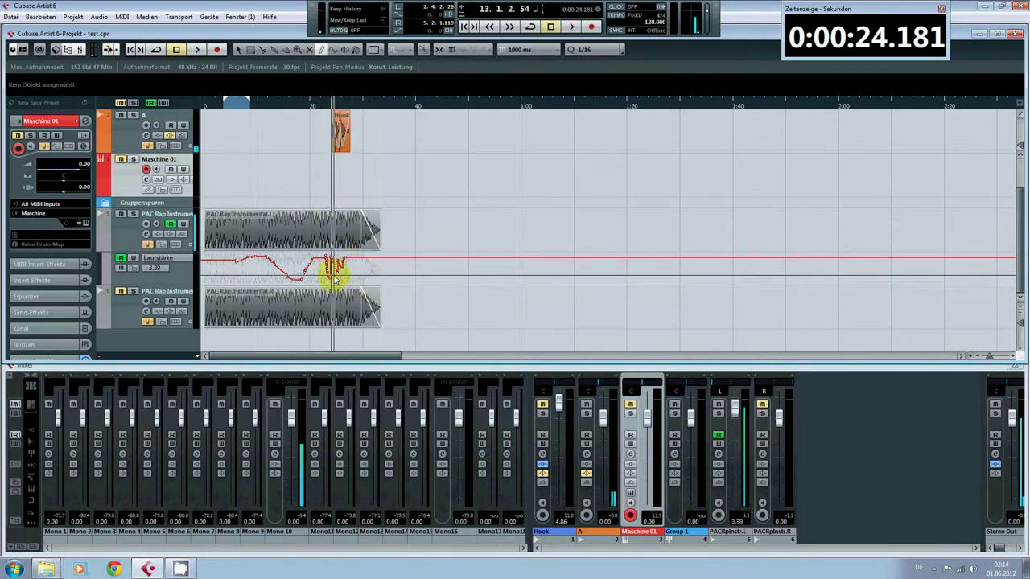
- Redraw the volume curve nearly flat around 0 dB and switch the lane's parameter to Panner - Pan links/rechts
{"action": "left_click_drag", "start_coordinate": [235, 260], "coordinate": [434, 261]}
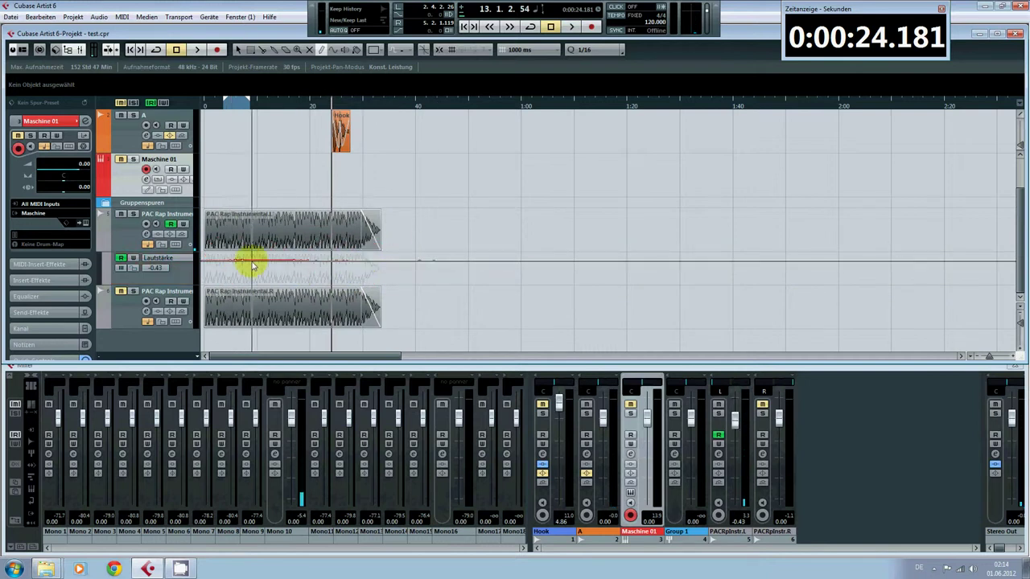
{"action": "left_click", "coordinate": [181, 259]}
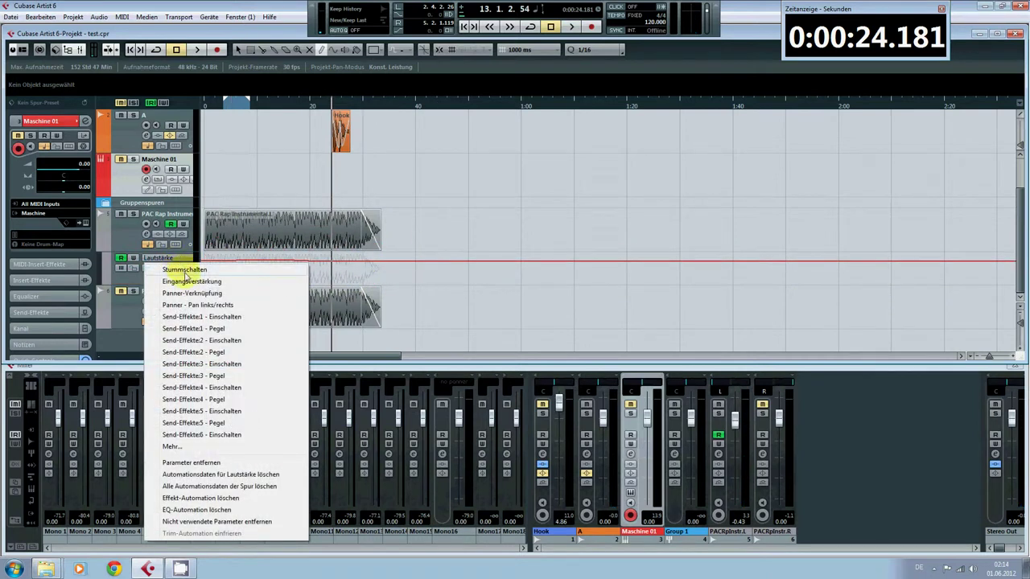
{"action": "left_click", "coordinate": [205, 306]}
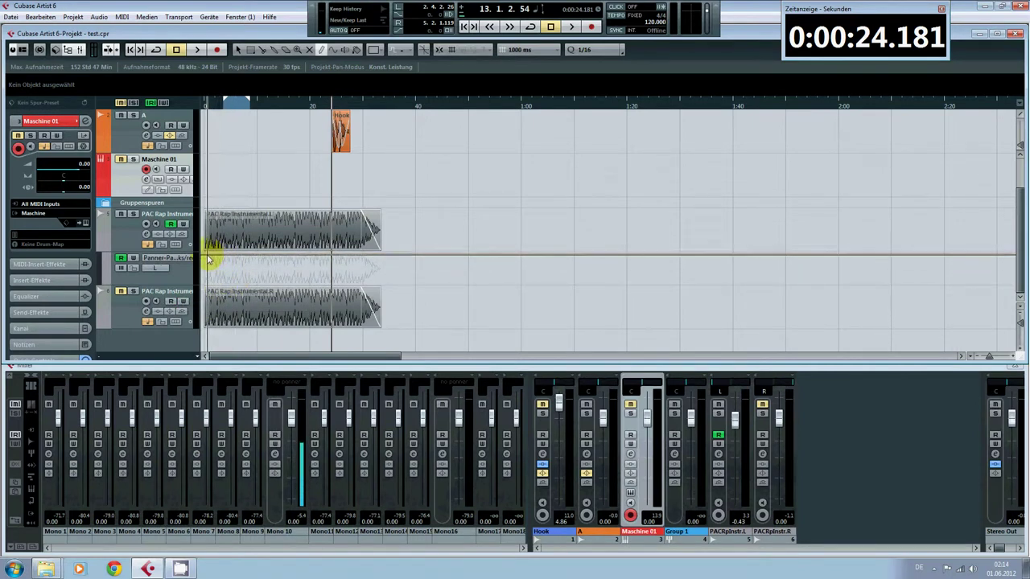
- Play from about 4.9 seconds and draw a pan curve that swings from left to right and back between about 6 and 14 seconds
{"action": "left_click", "coordinate": [231, 103]}
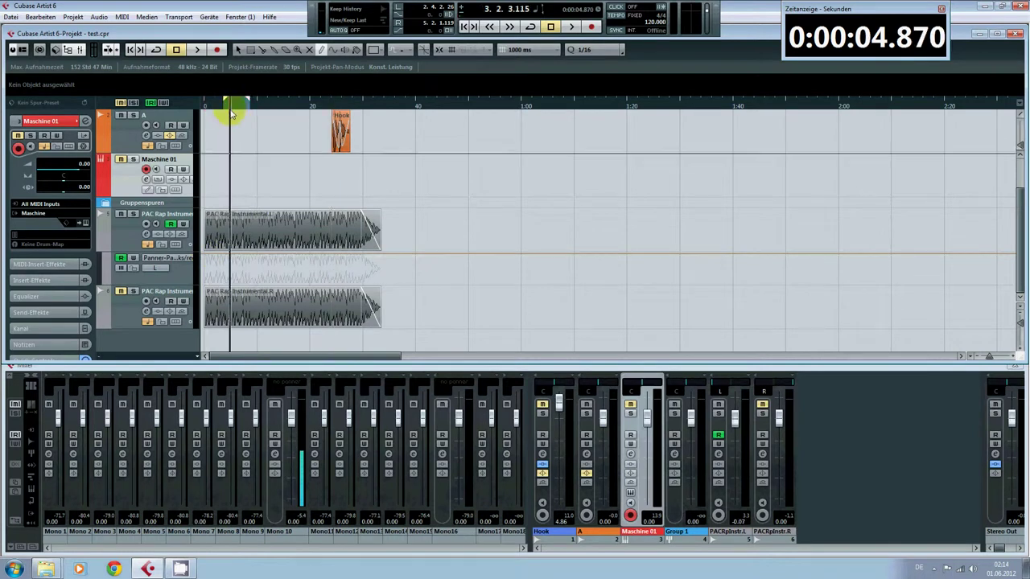
{"action": "key", "text": "space"}
{"action": "mouse_move", "coordinate": [236, 263]}
{"action": "left_mouse_down"}
{"action": "mouse_move", "coordinate": [262, 281]}
{"action": "mouse_move", "coordinate": [277, 256]}
{"action": "left_mouse_up"}
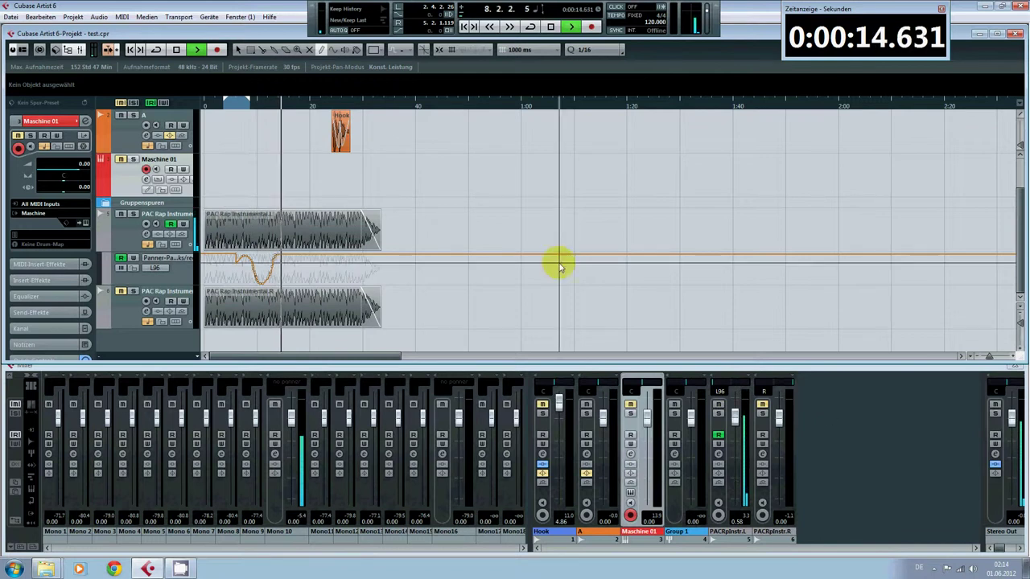
{"action": "left_click", "coordinate": [265, 106]}
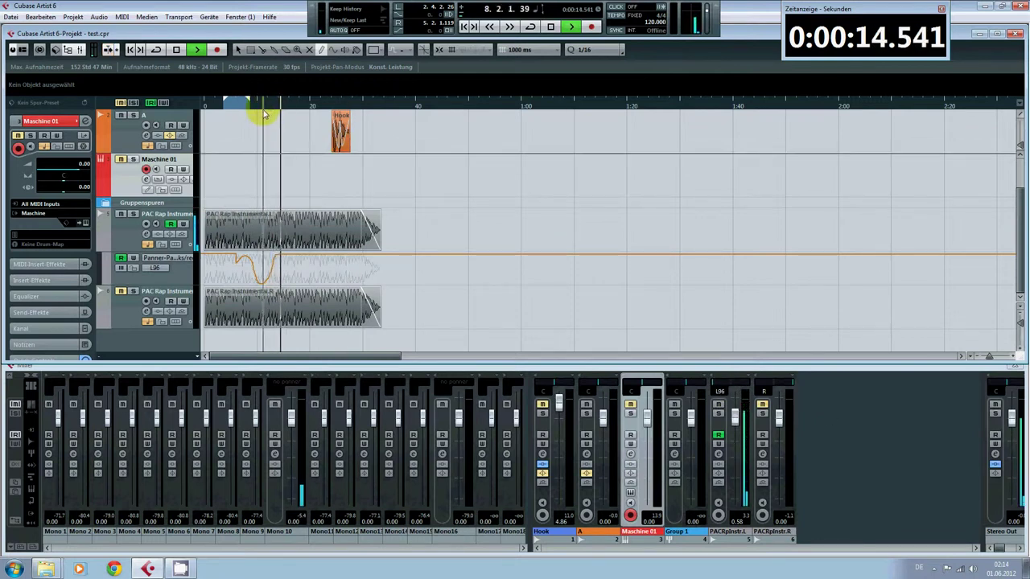
{"action": "key", "text": "space"}
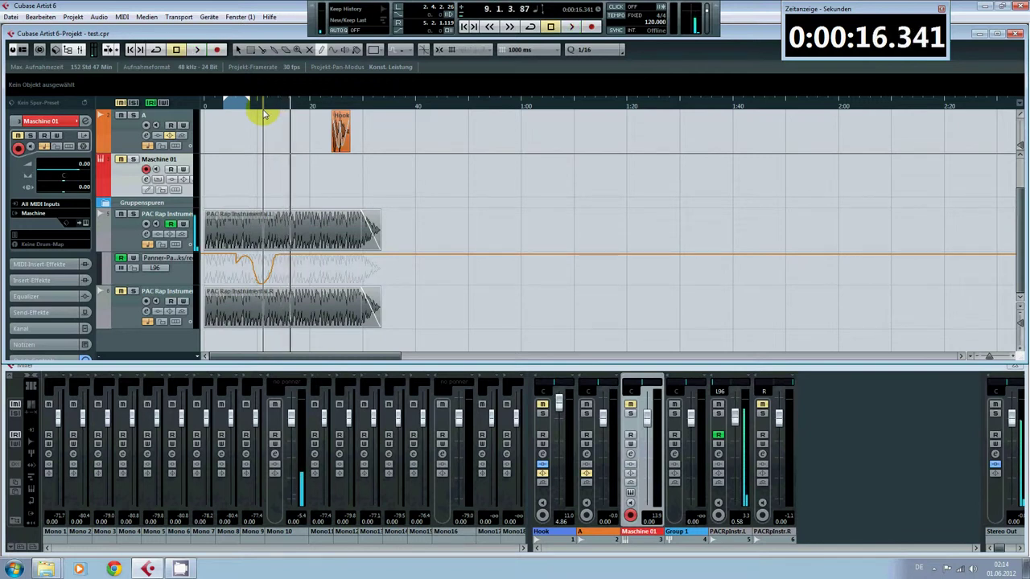
- Review the other automation parameters available for the upper PAC Rap Instrumental lane, leaving the pan parameter selected
{"action": "left_click", "coordinate": [165, 259]}
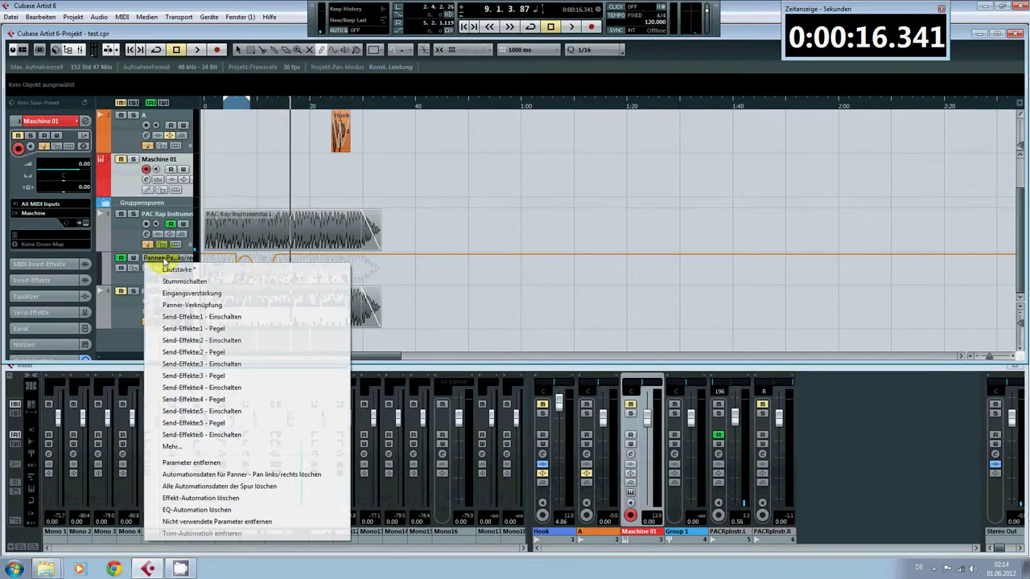
{"action": "left_click", "coordinate": [131, 283]}
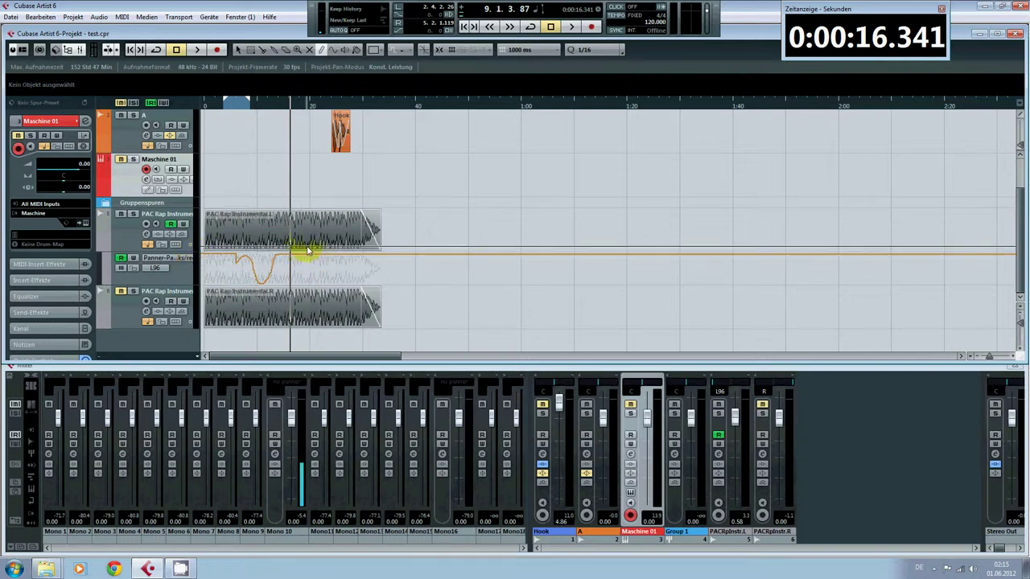
{"action": "scroll", "coordinate": [413, 221], "scroll_direction": "up", "scroll_amount": 2}
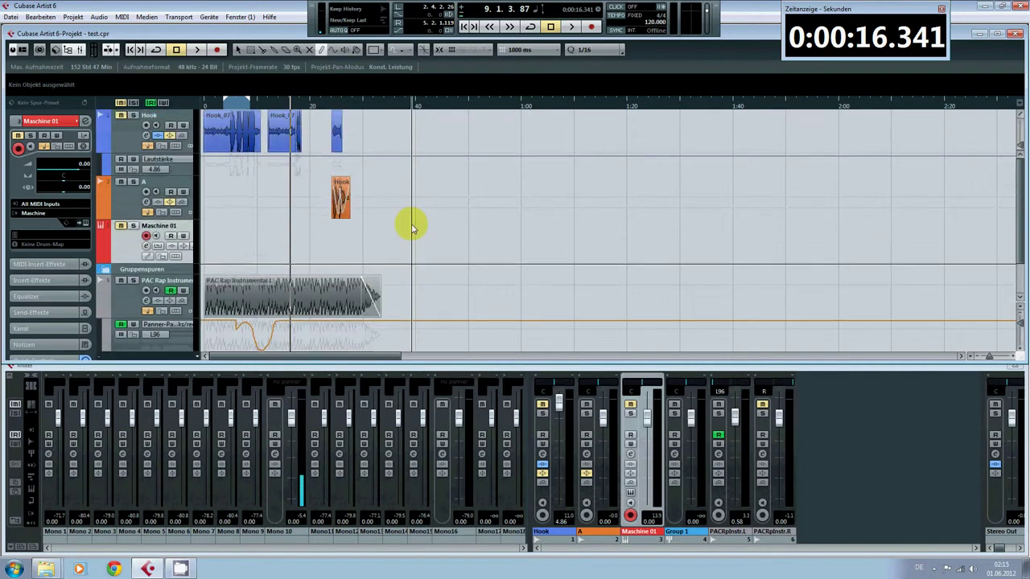
{"action": "scroll", "coordinate": [413, 228], "scroll_direction": "down", "scroll_amount": 2}
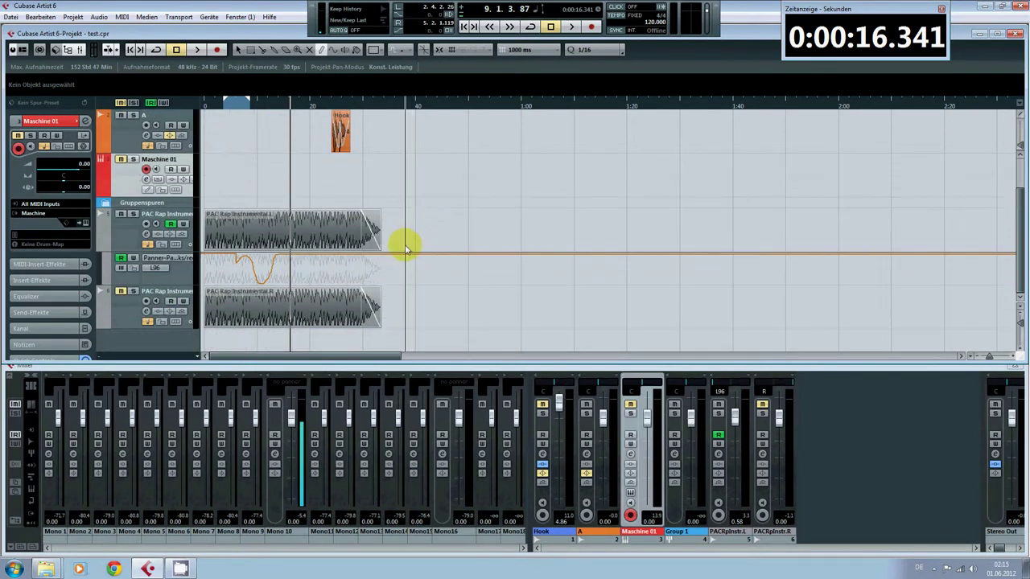